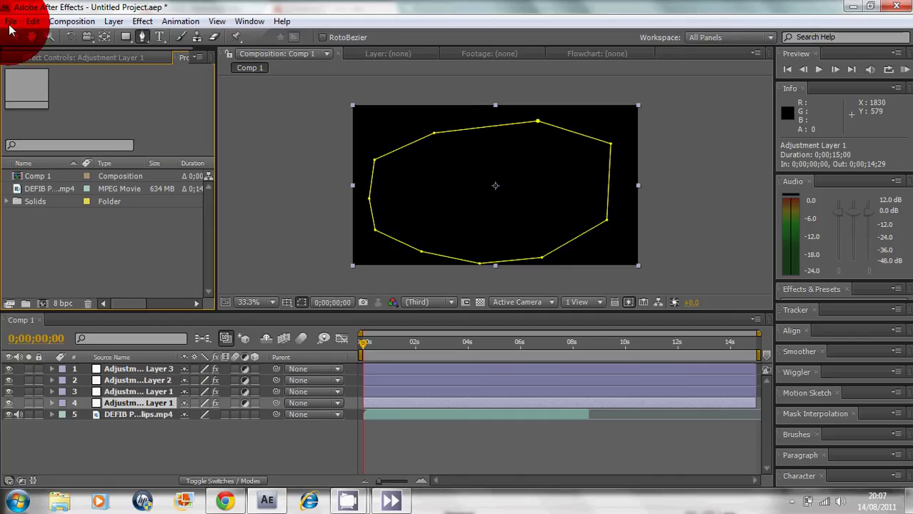
- Start Comp 2 from the HDV/HDTV 720 29.97 preset (1280×720) with a 15-second duration
click(72, 21)
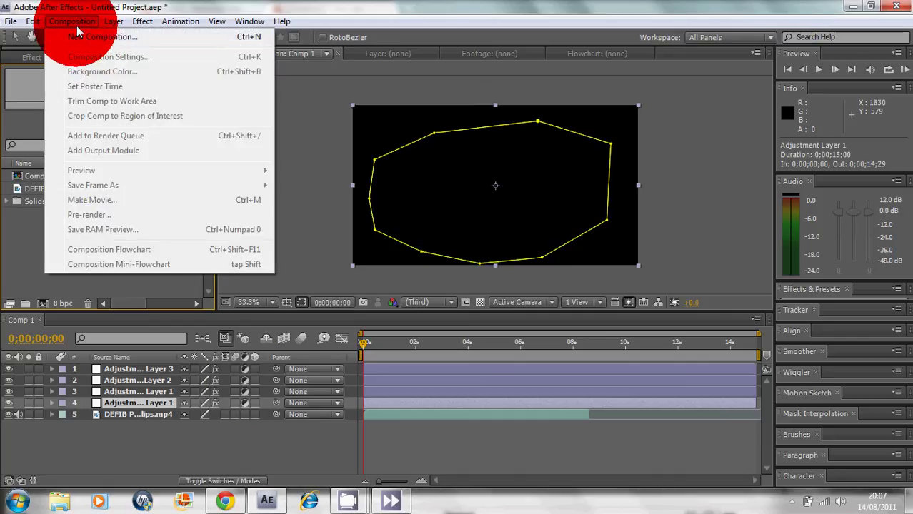
click(77, 25)
click(47, 188)
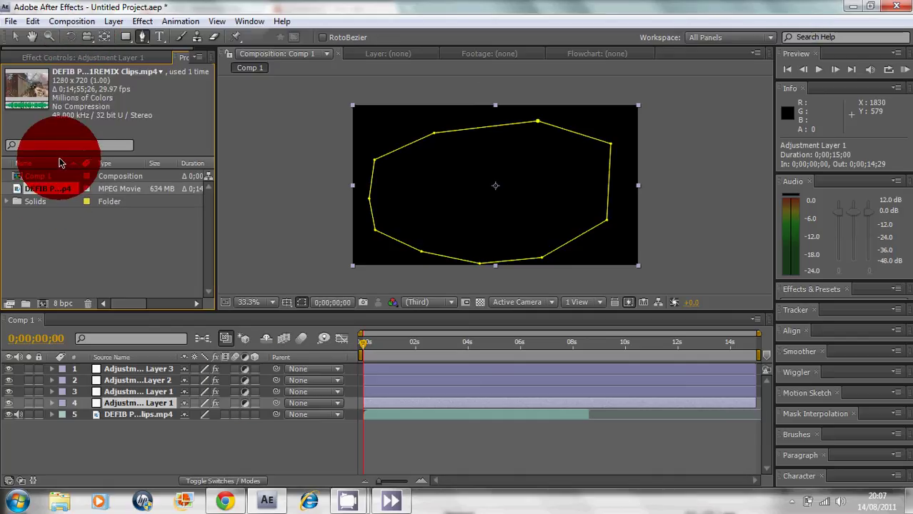
click(71, 22)
click(81, 36)
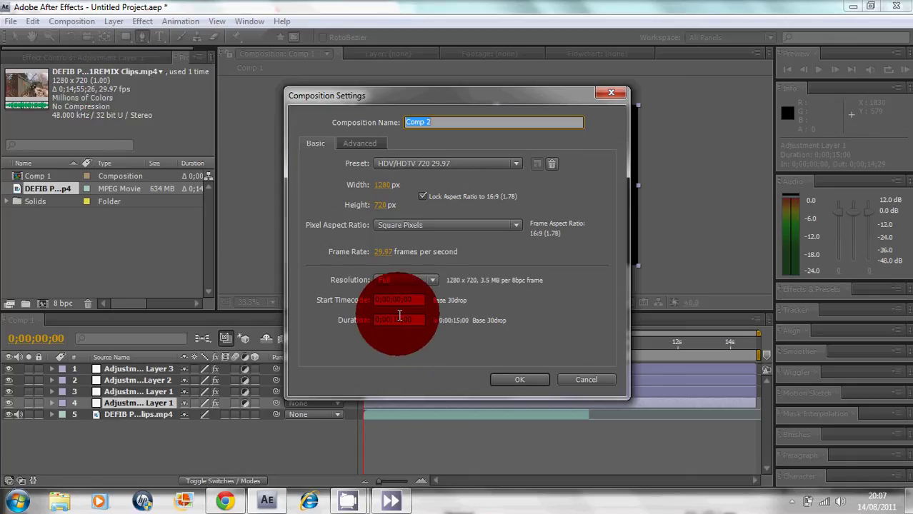
- Place the gameplay mp4 in Comp 2, split it at 0;00;08;17 and delete the later part
click(516, 382)
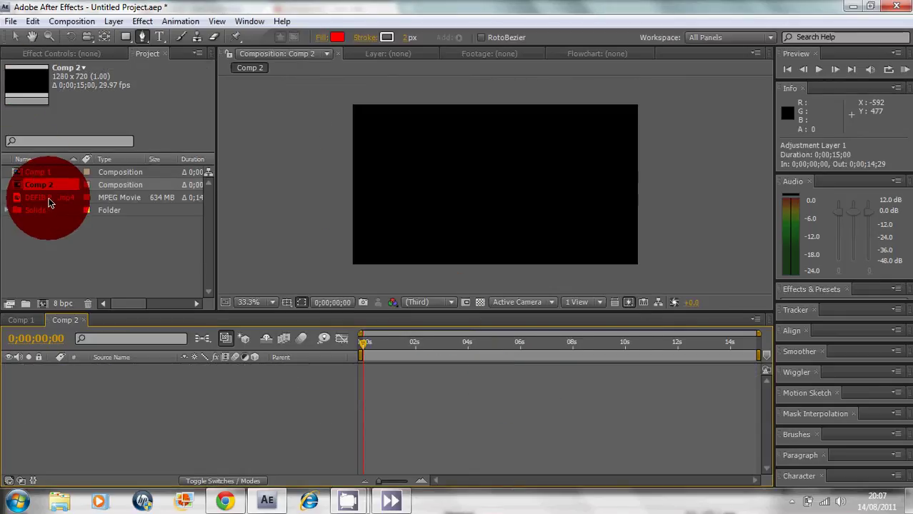
drag(49, 203, 124, 407)
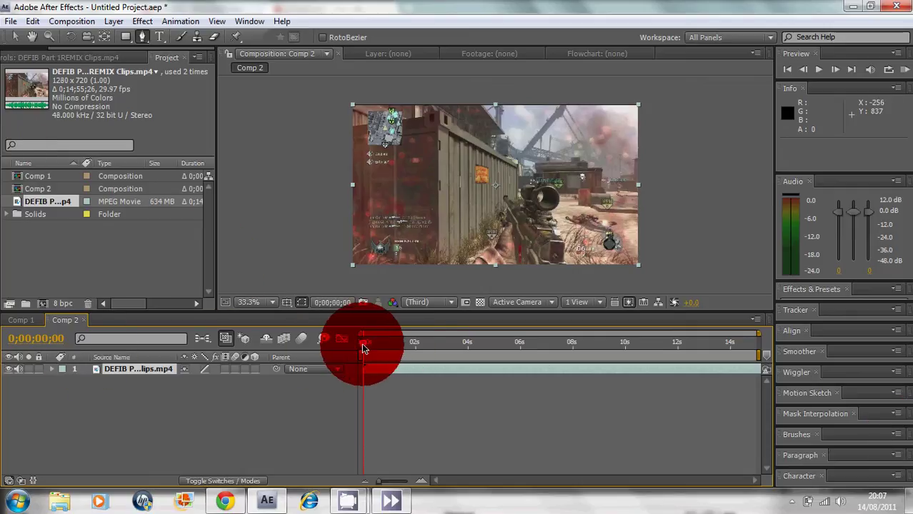
drag(363, 347, 587, 349)
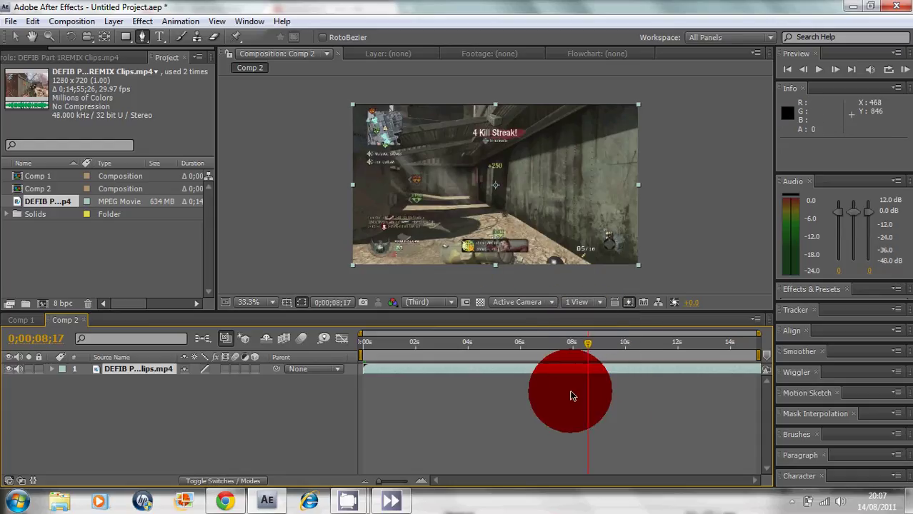
key(ctrl+shift+d)
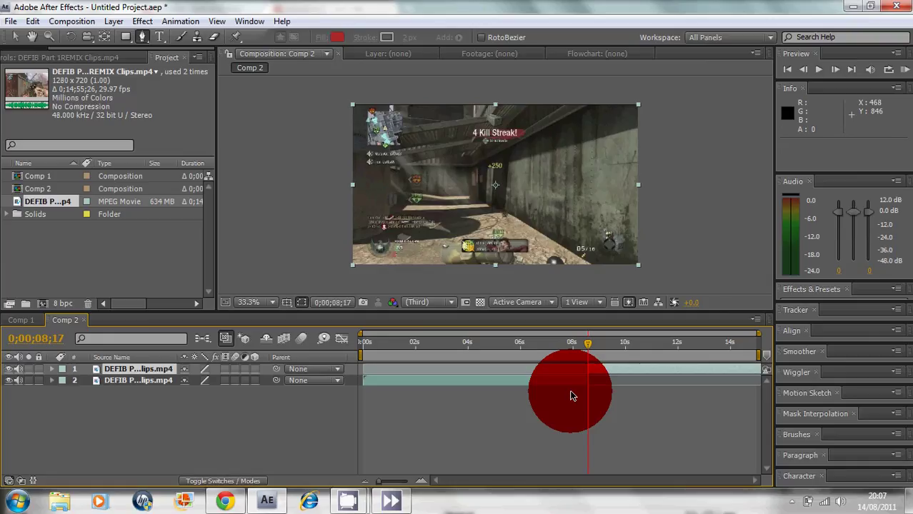
key(Delete)
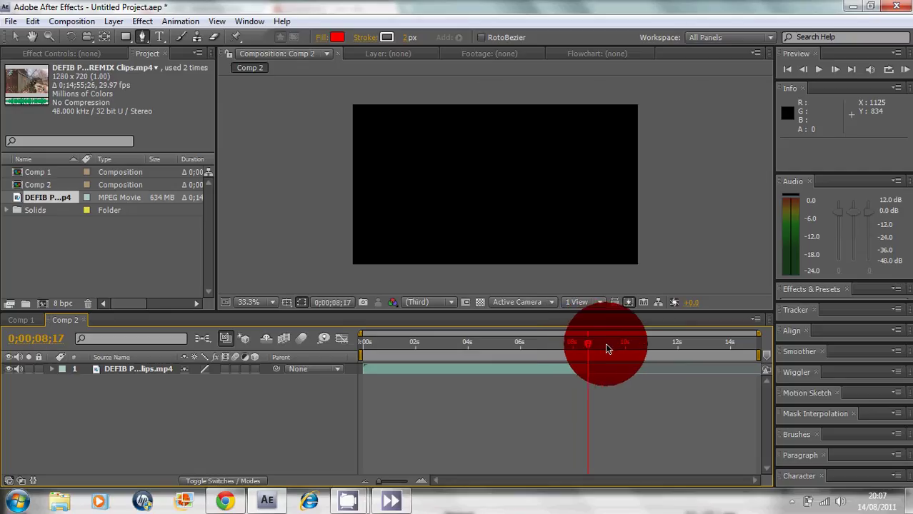
drag(636, 349, 173, 342)
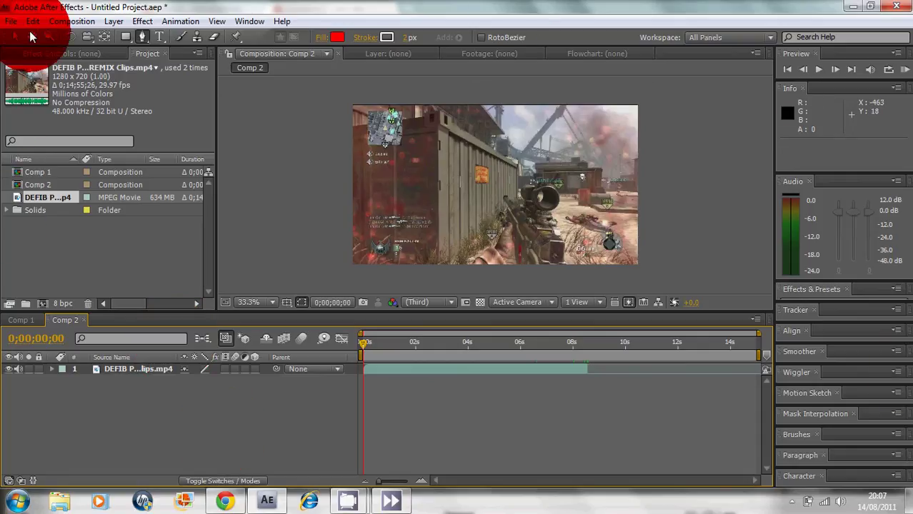
- Add a new adjustment layer to Comp 2
click(83, 21)
mouse_move(120, 21)
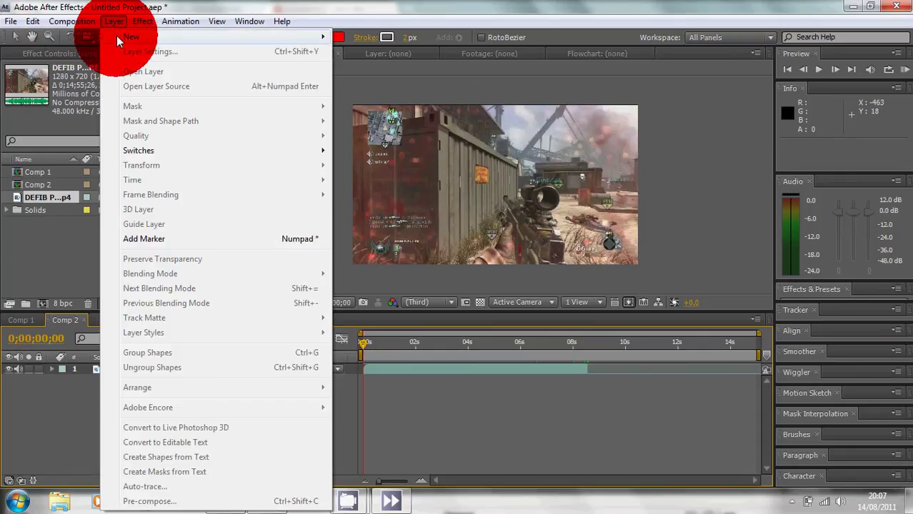
click(402, 127)
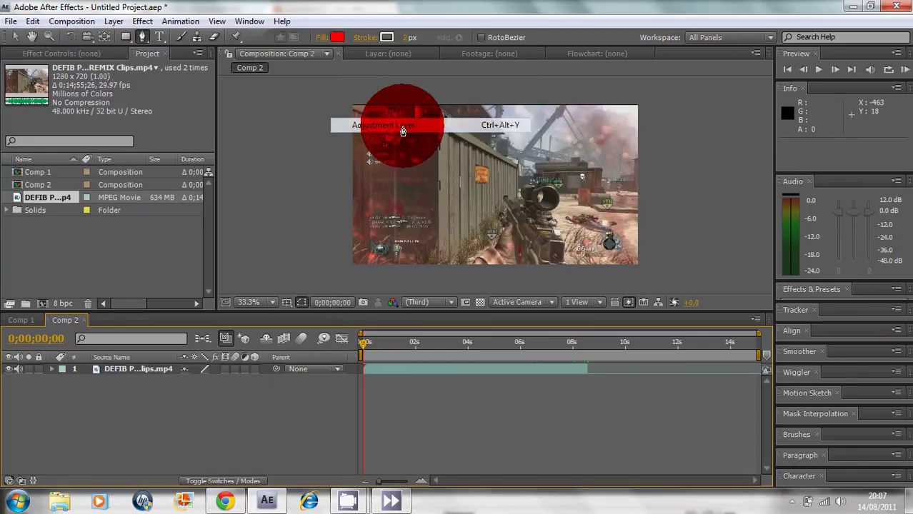
- Try Gaussian Blur at Blurriness 10 on the adjustment layer, then remove it
click(133, 26)
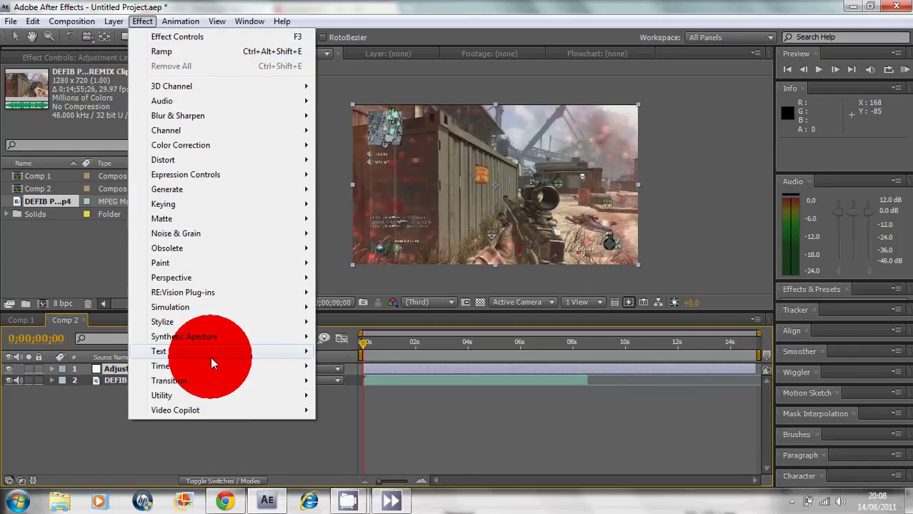
mouse_move(227, 118)
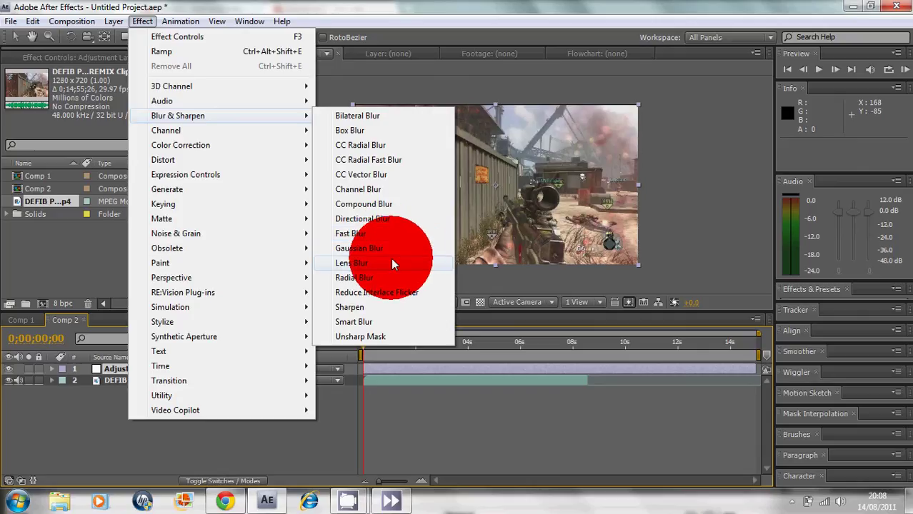
click(387, 248)
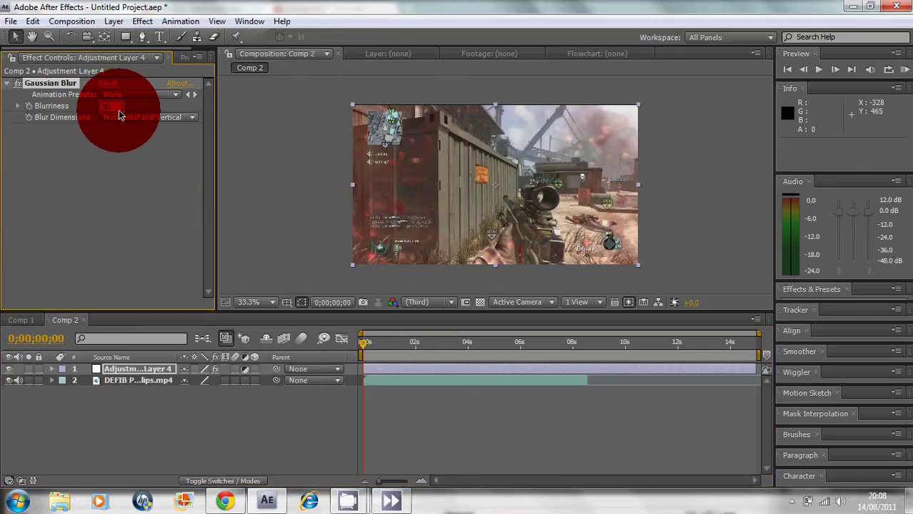
key(Return)
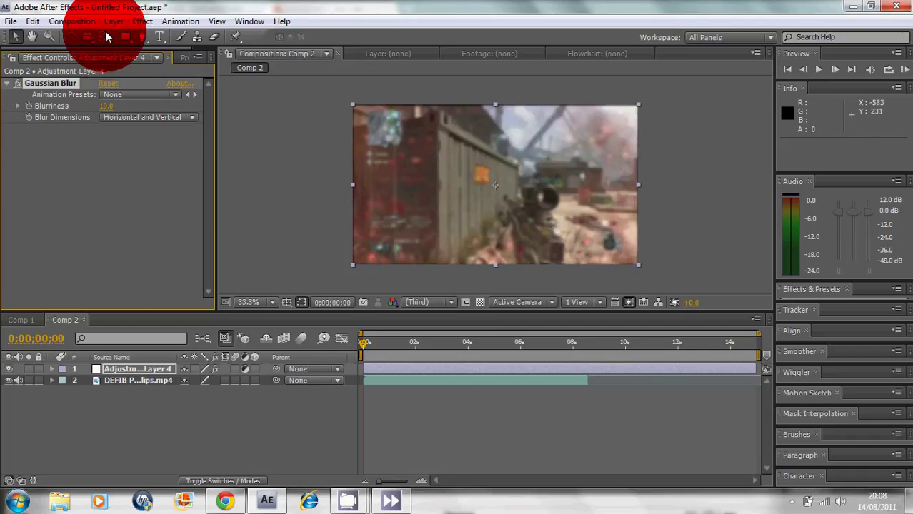
key(Delete)
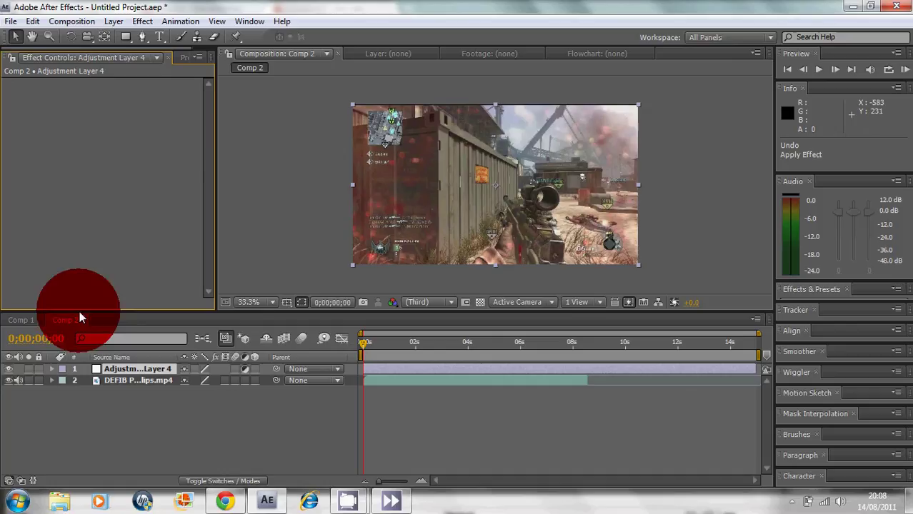
- Trace a closed nine-point Pen mask around the middle of the frame on the adjustment layer
click(143, 37)
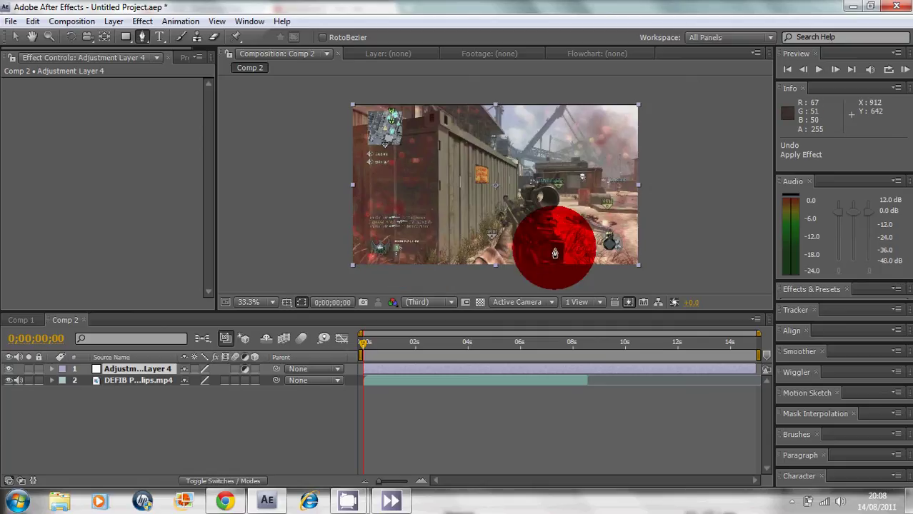
click(501, 254)
click(617, 225)
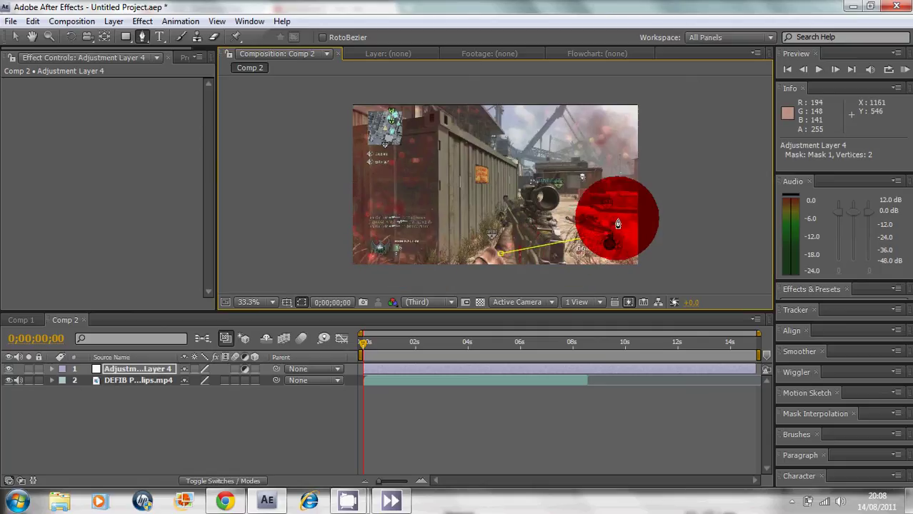
click(624, 171)
click(560, 122)
click(440, 127)
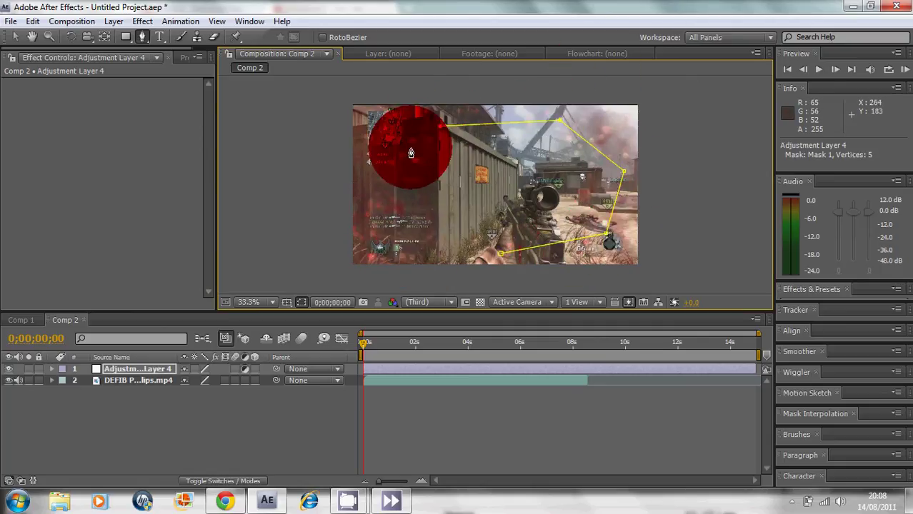
click(371, 161)
click(363, 217)
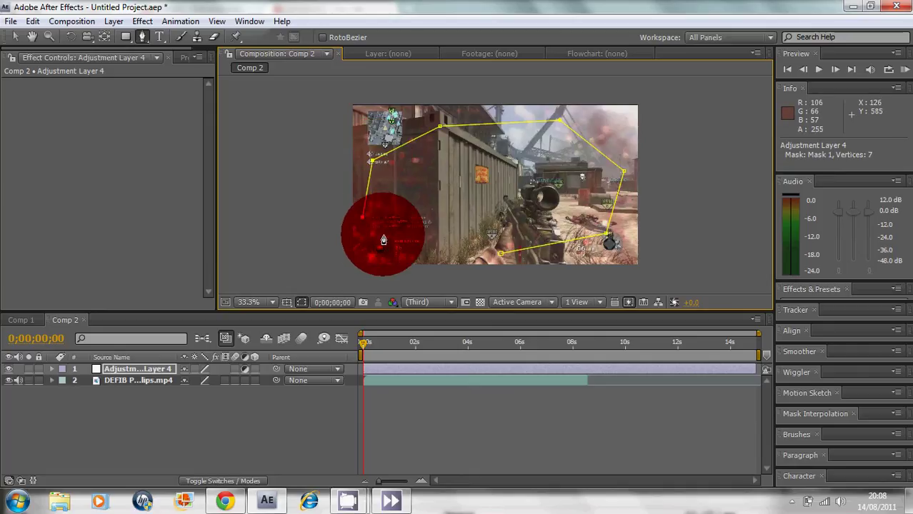
click(405, 236)
click(432, 254)
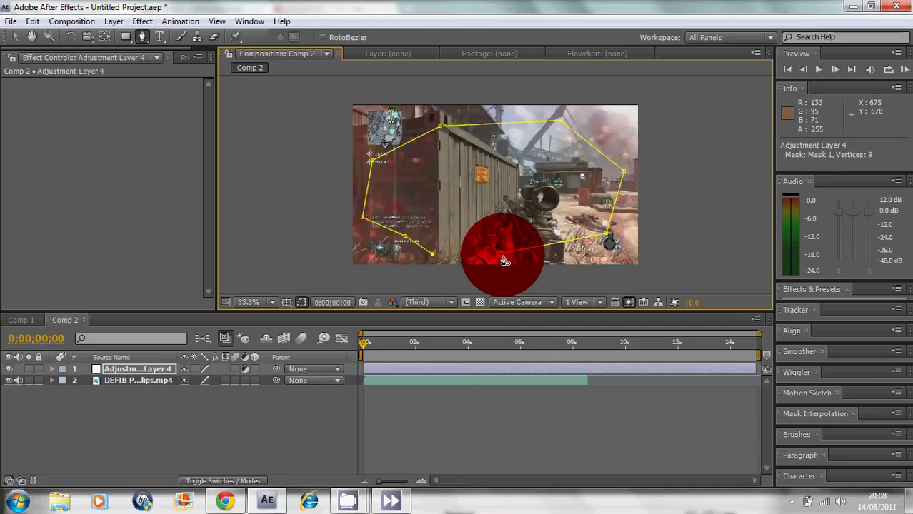
click(501, 257)
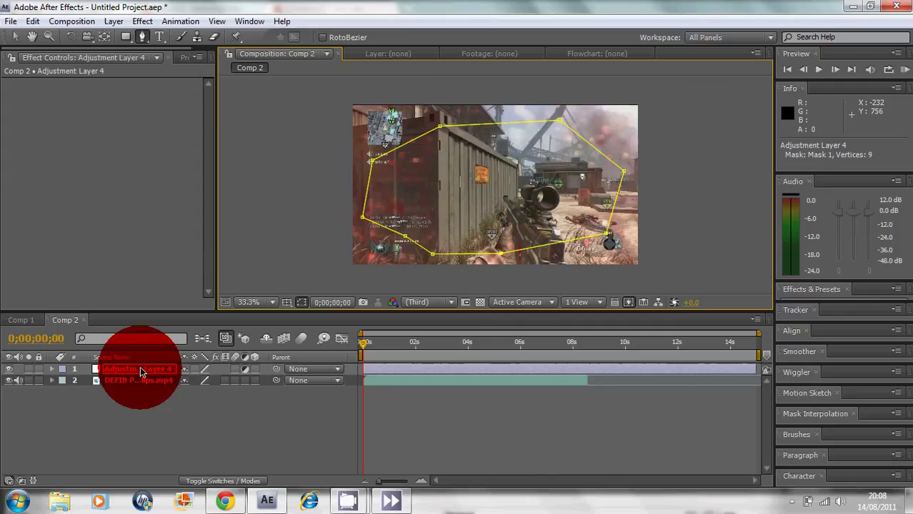
click(147, 47)
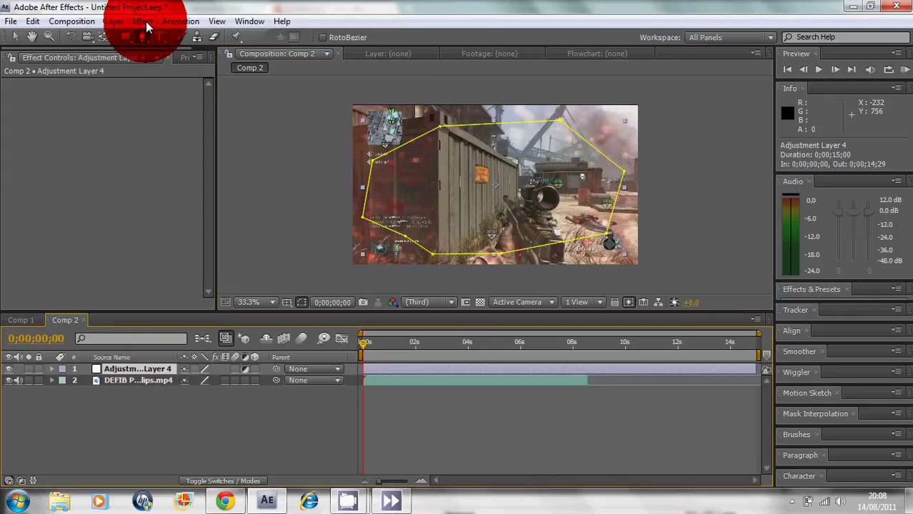
- Apply Gaussian Blur to the adjustment layer with Blurriness 10
drag(145, 22, 373, 247)
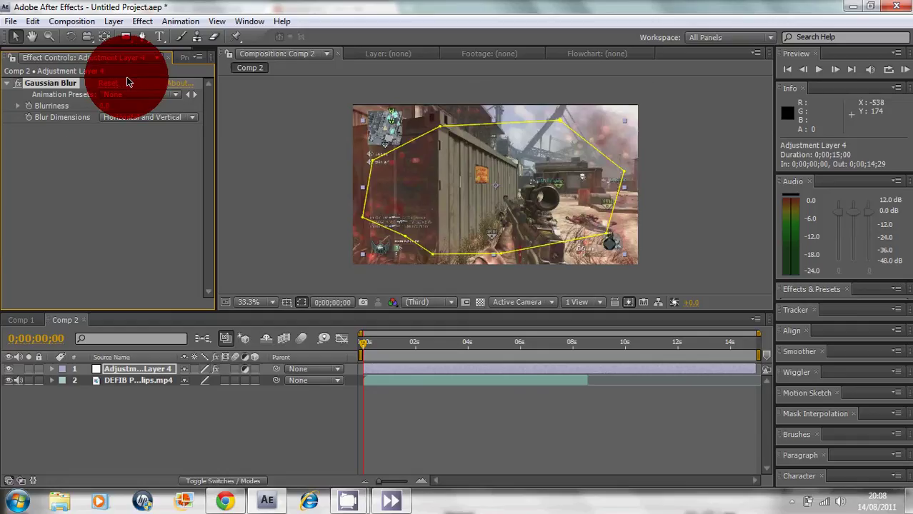
click(103, 108)
text(10)
key(Return)
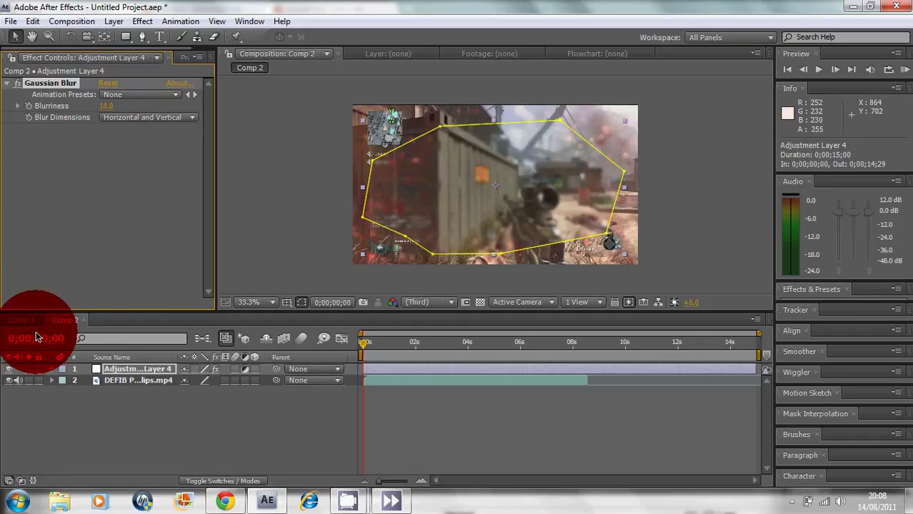
- Set Mask 1 to Subtract so the blur hits only the edges, keeping the mask outline visible
click(64, 371)
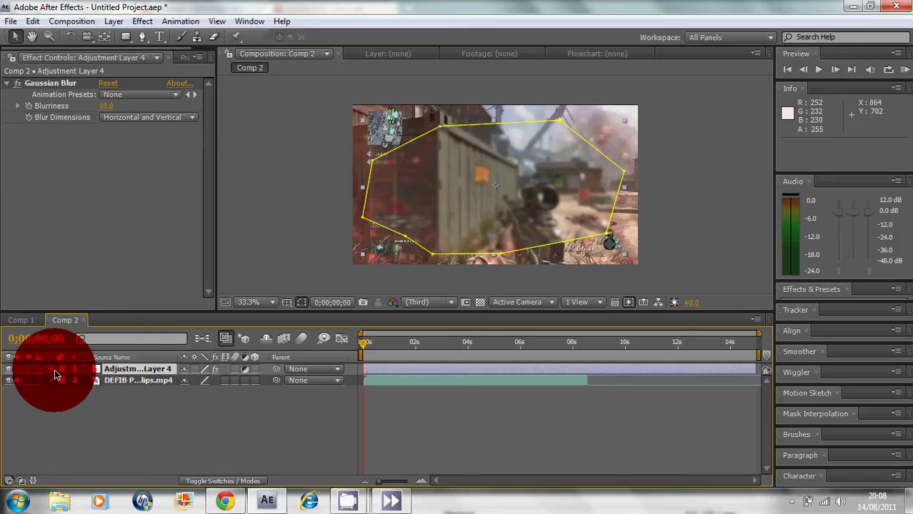
click(54, 368)
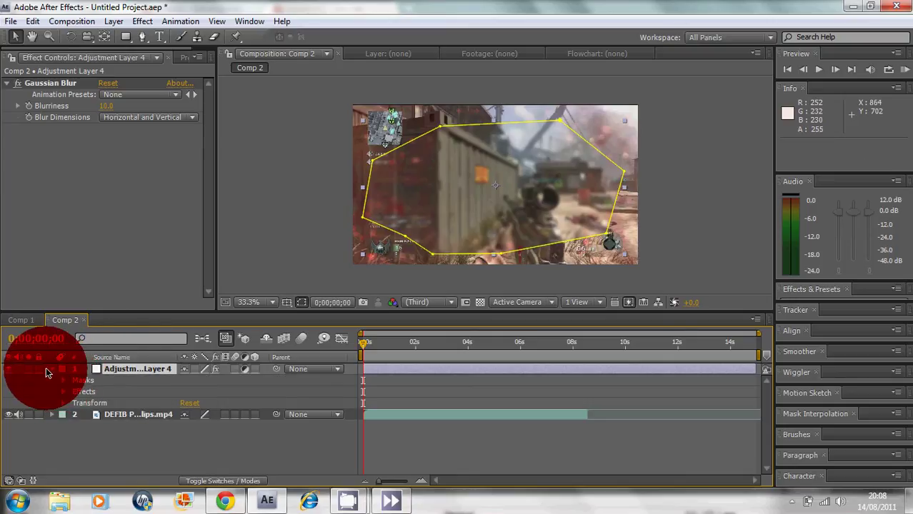
click(57, 369)
click(120, 372)
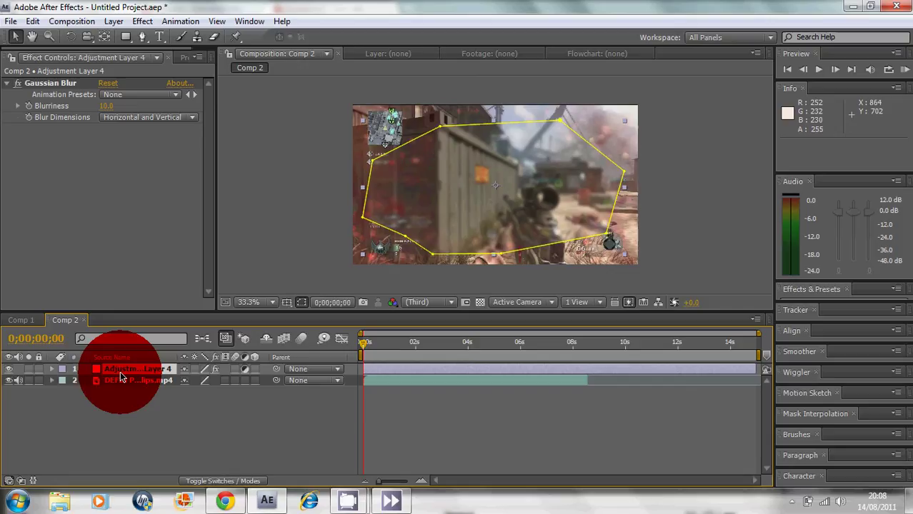
key(m)
key(m)
click(204, 378)
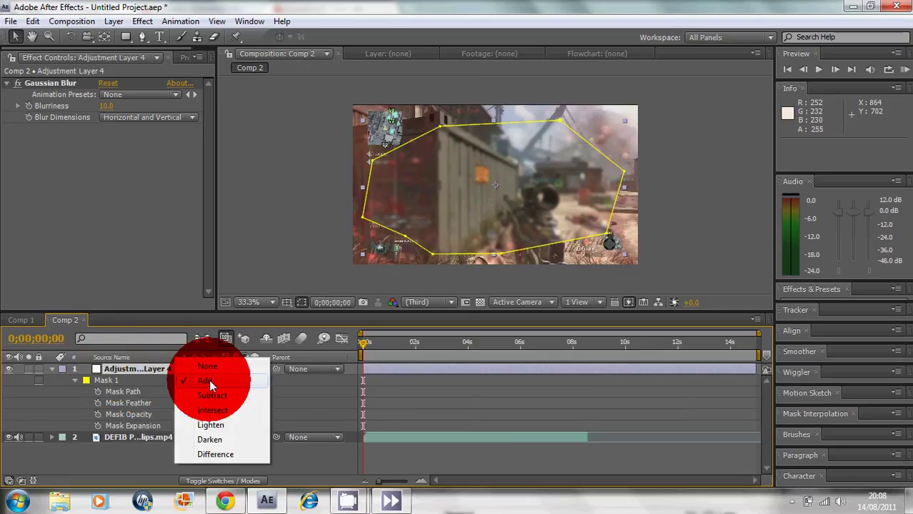
click(208, 389)
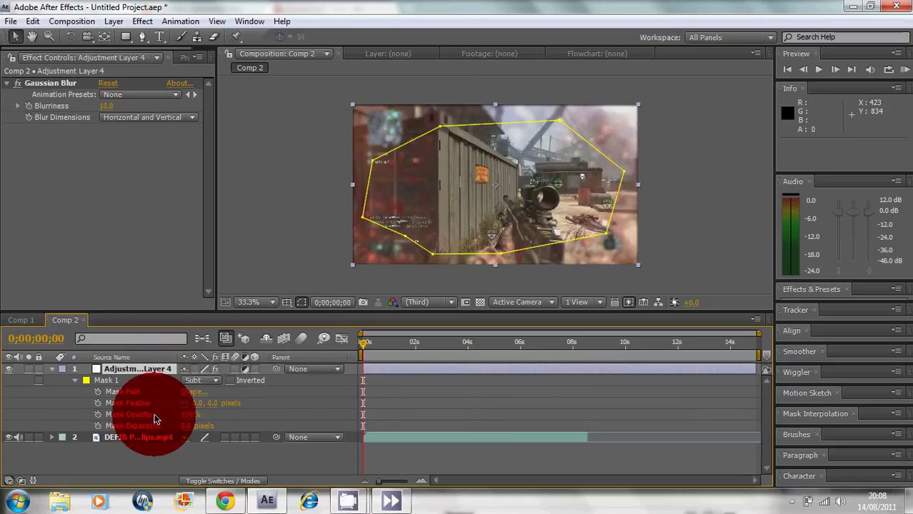
click(302, 303)
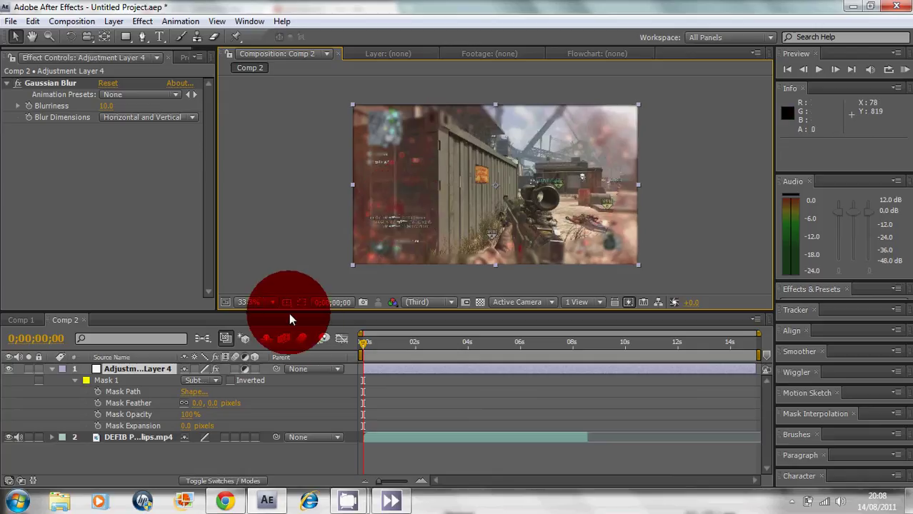
click(301, 303)
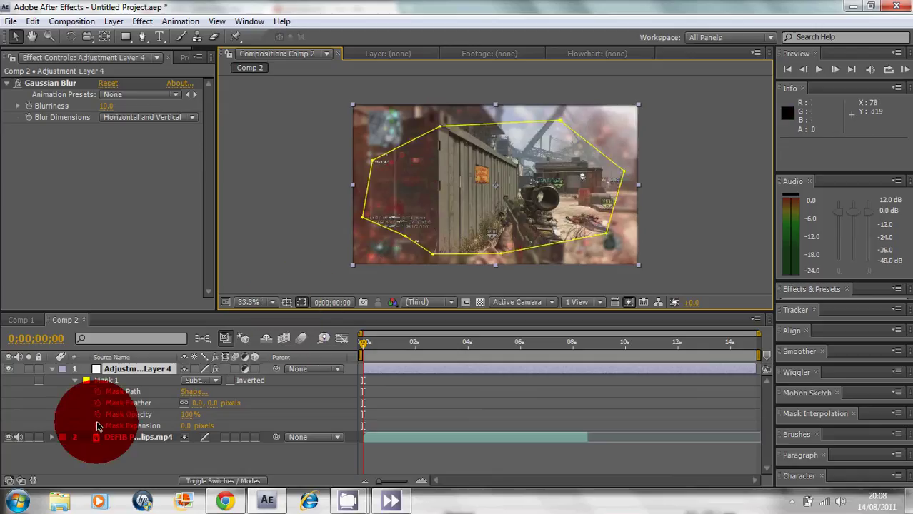
- Duplicate the masked blur adjustment layer and delete Gaussian Blur from the copy
click(56, 368)
click(120, 369)
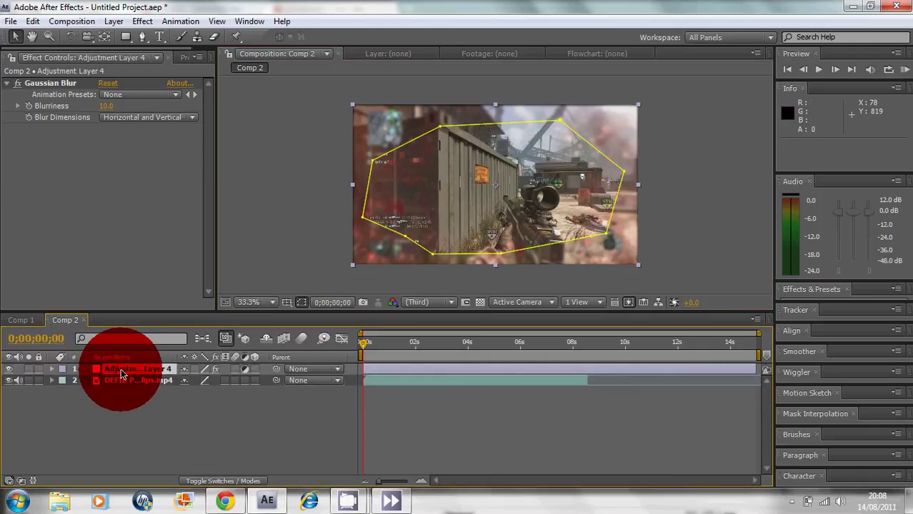
key(ctrl+c)
key(ctrl+v)
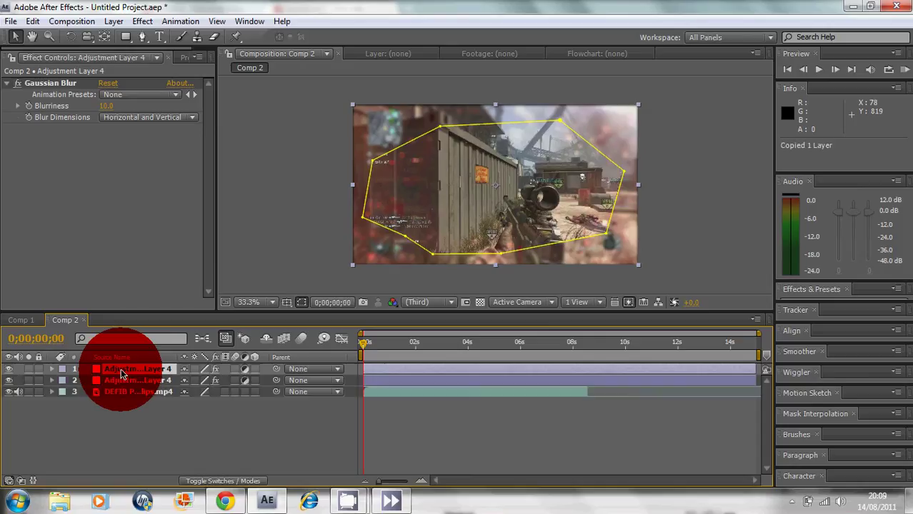
click(52, 369)
click(84, 392)
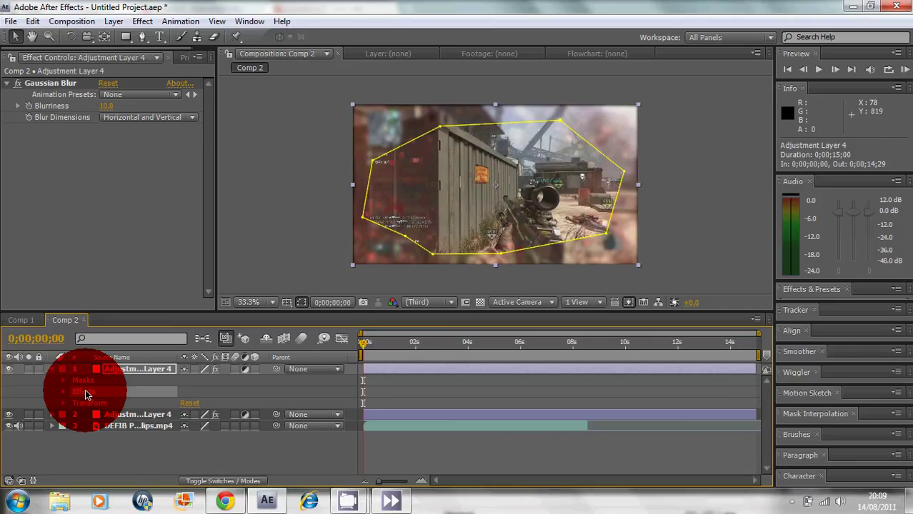
key(Delete)
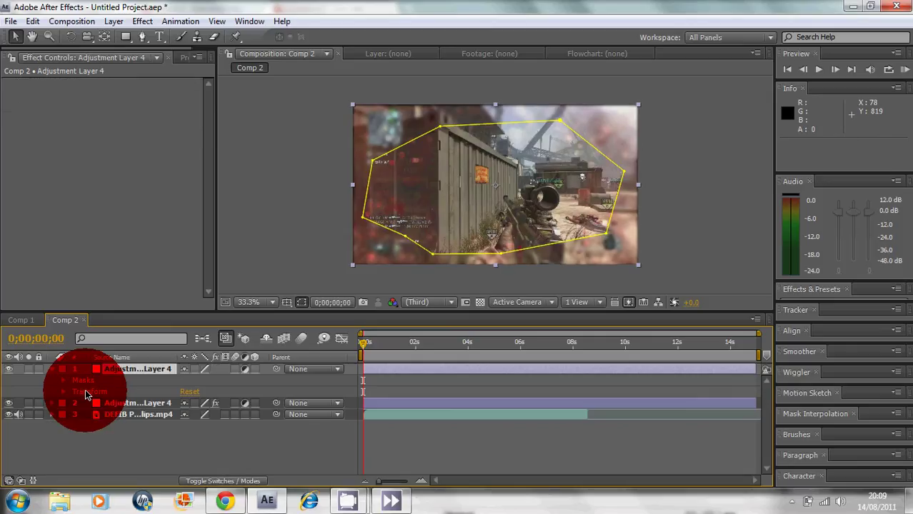
click(53, 369)
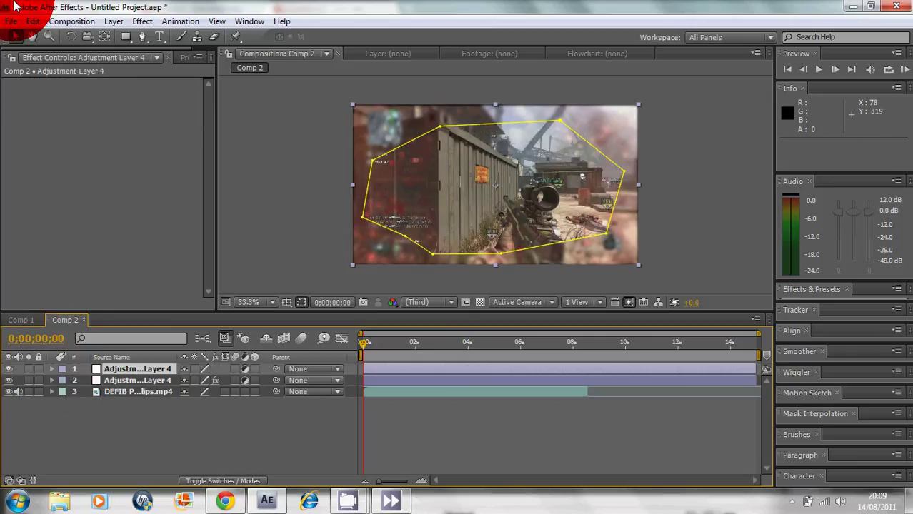
- Try Smart Blur on the copied layer, then undo it
click(141, 21)
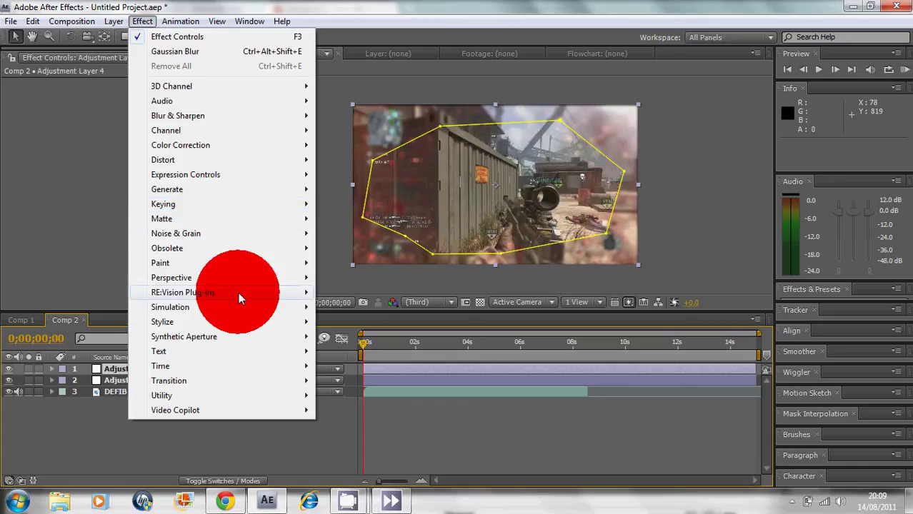
click(201, 117)
click(378, 315)
click(128, 103)
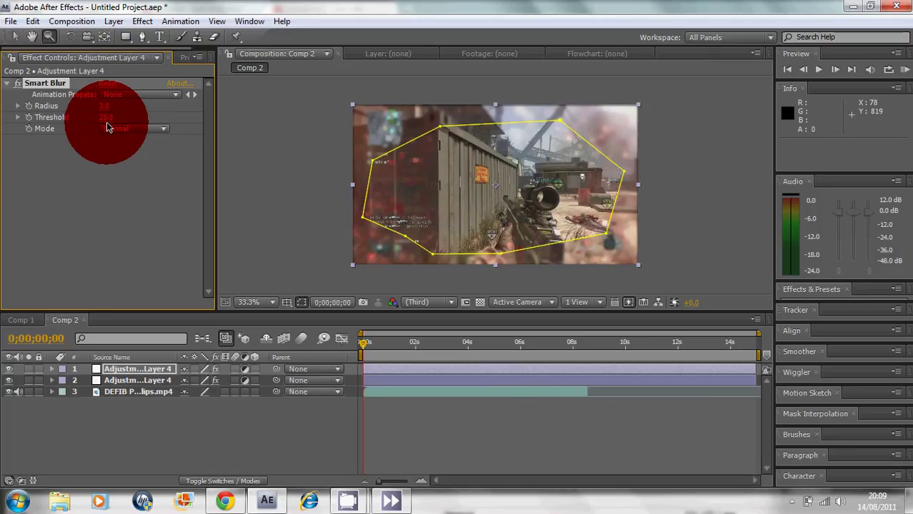
key(ctrl+z)
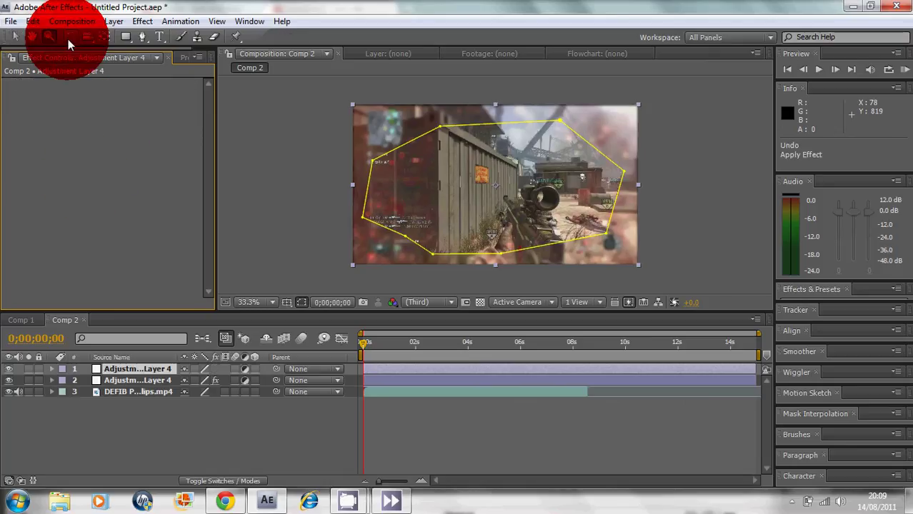
- Apply Sharpen to the top adjustment layer with Sharpen Amount 10
click(131, 24)
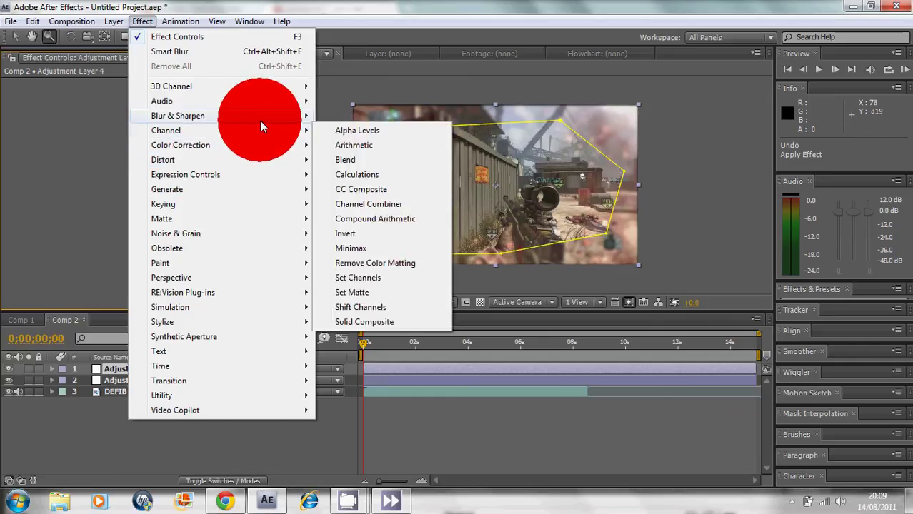
mouse_move(297, 118)
click(394, 306)
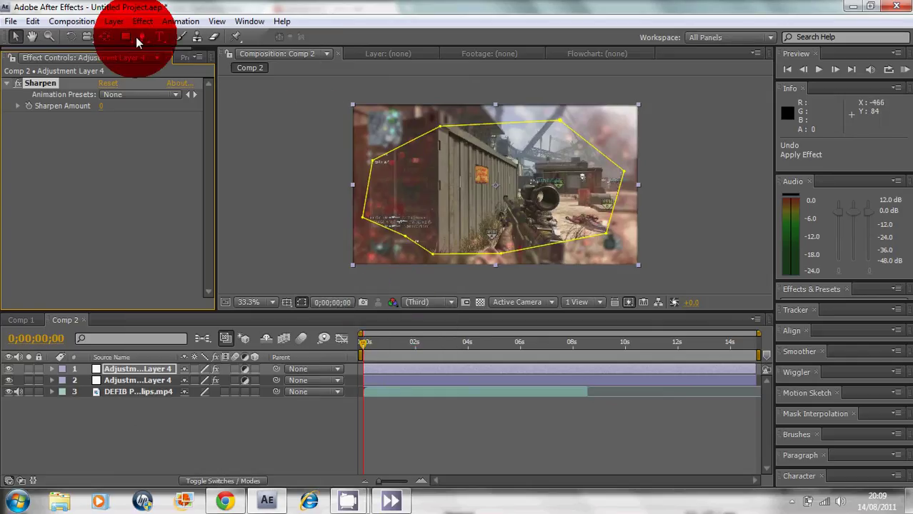
click(104, 108)
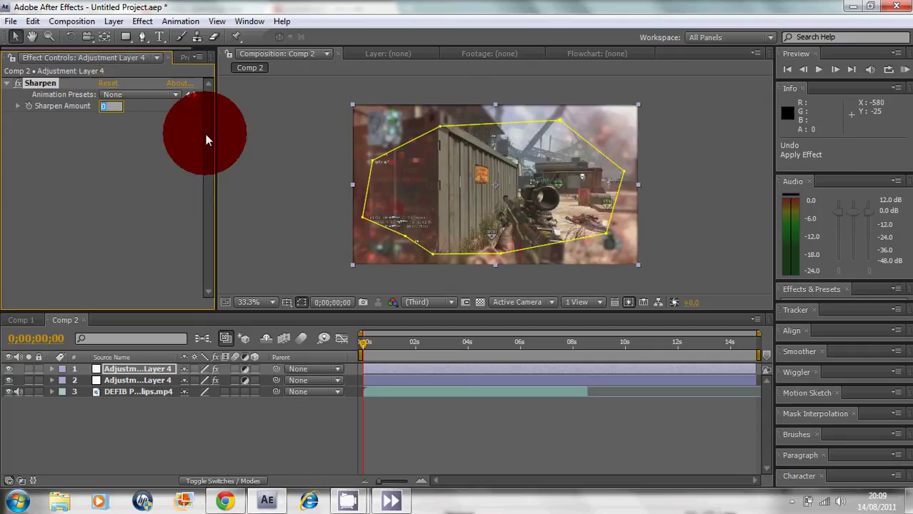
scroll(491, 176, up, 3)
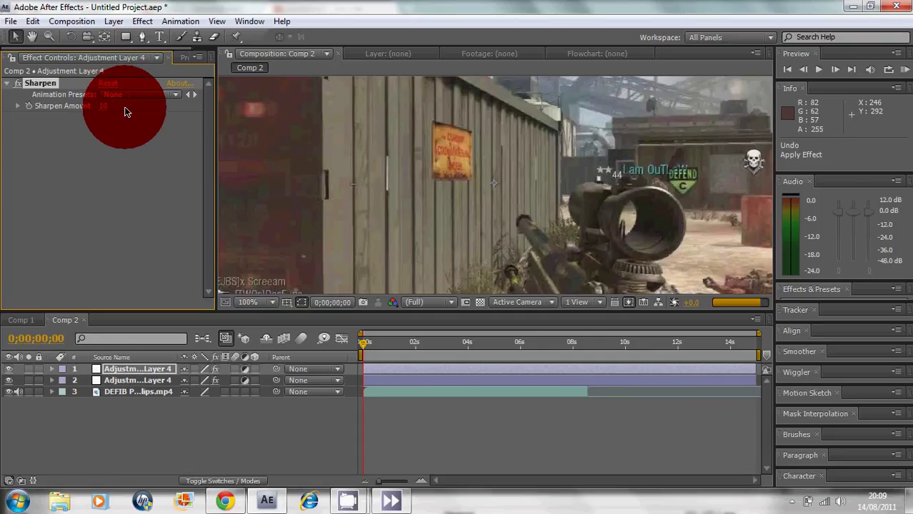
- Keep the top layer's Mask 1 in Add mode so Sharpen affects only the centre
click(52, 369)
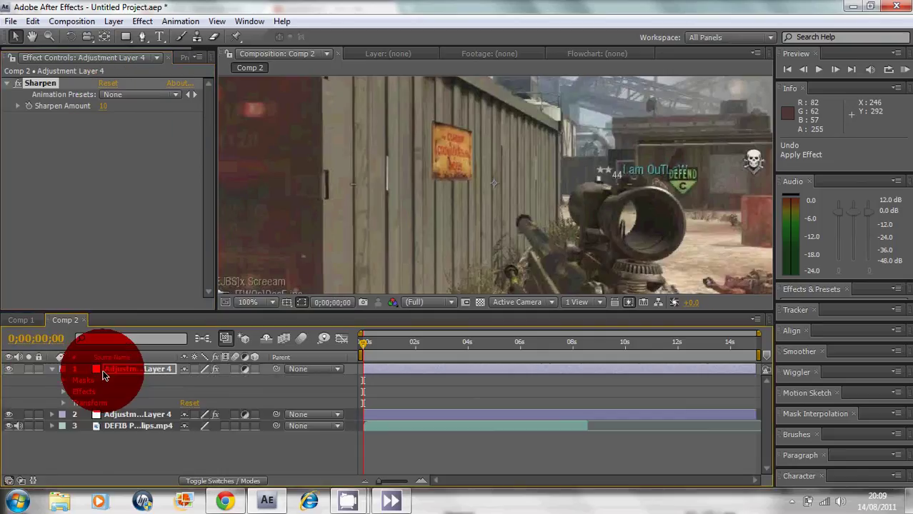
click(63, 389)
click(63, 382)
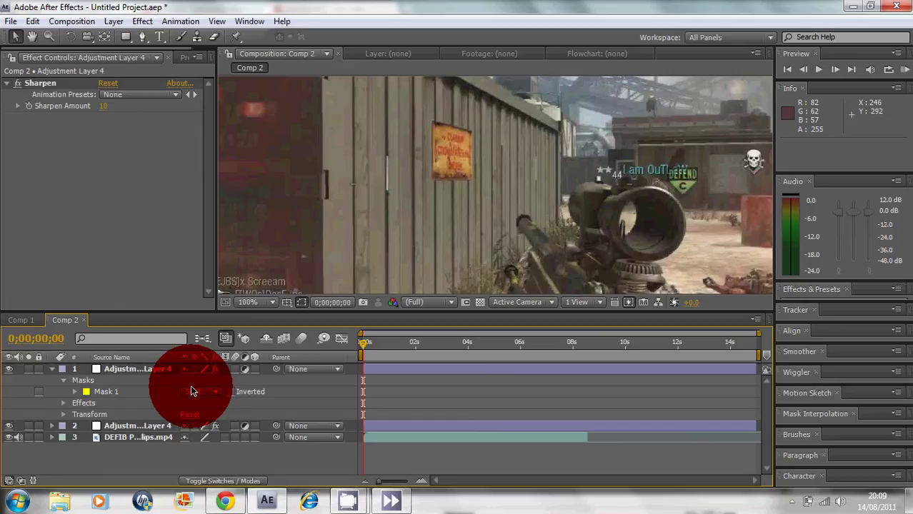
click(214, 391)
click(219, 377)
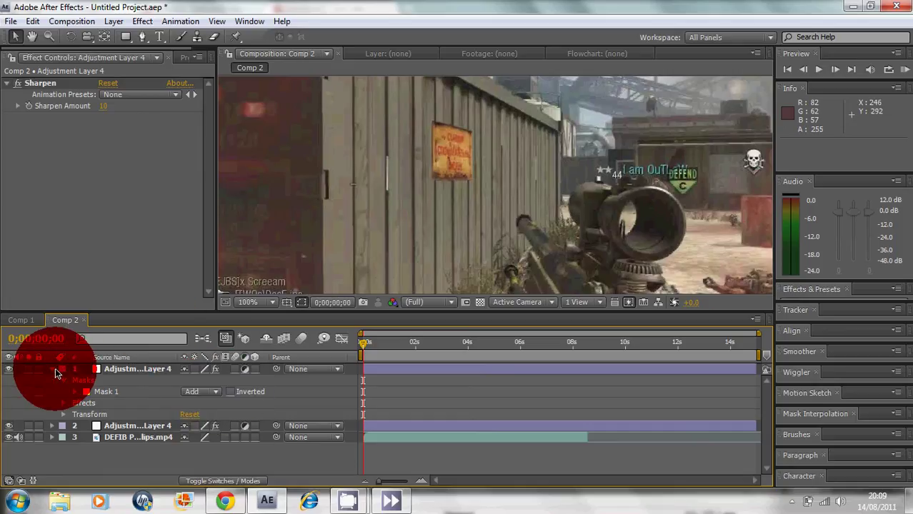
click(54, 368)
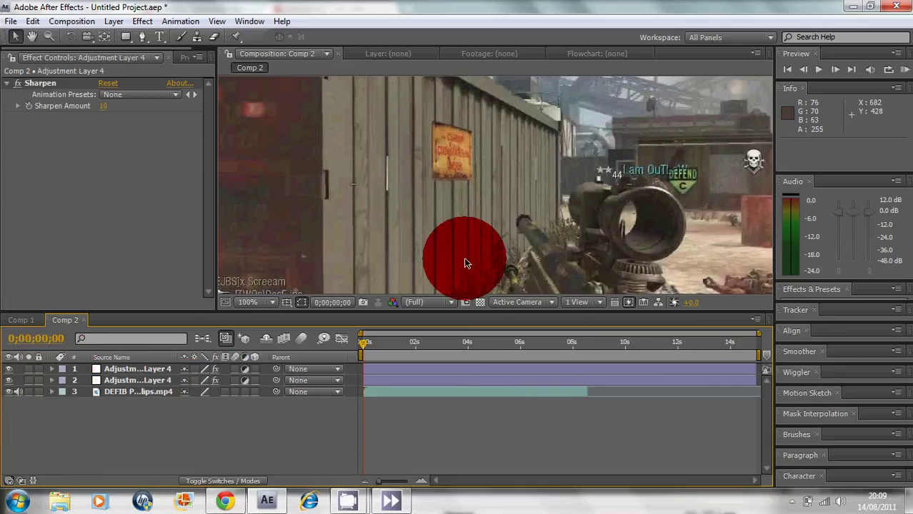
- Set the viewer magnification to 33.3% and collapse the Sharpen settings
click(271, 302)
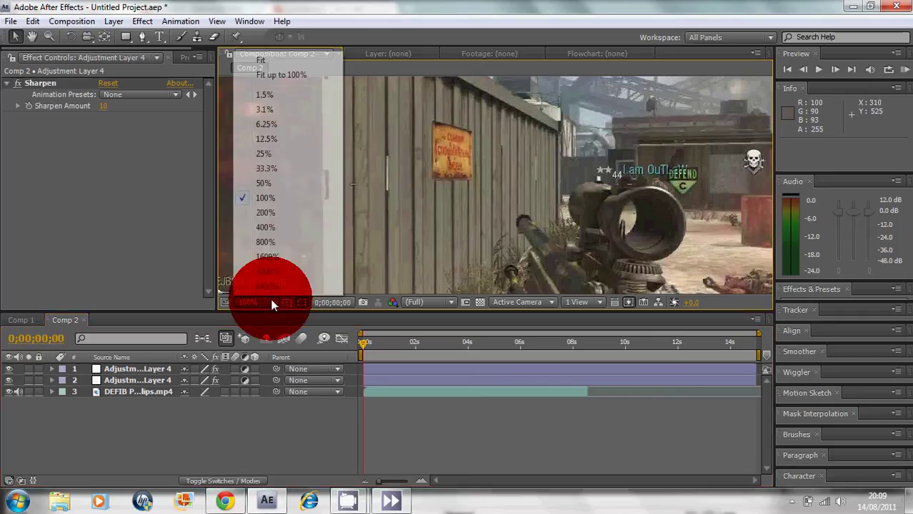
click(280, 170)
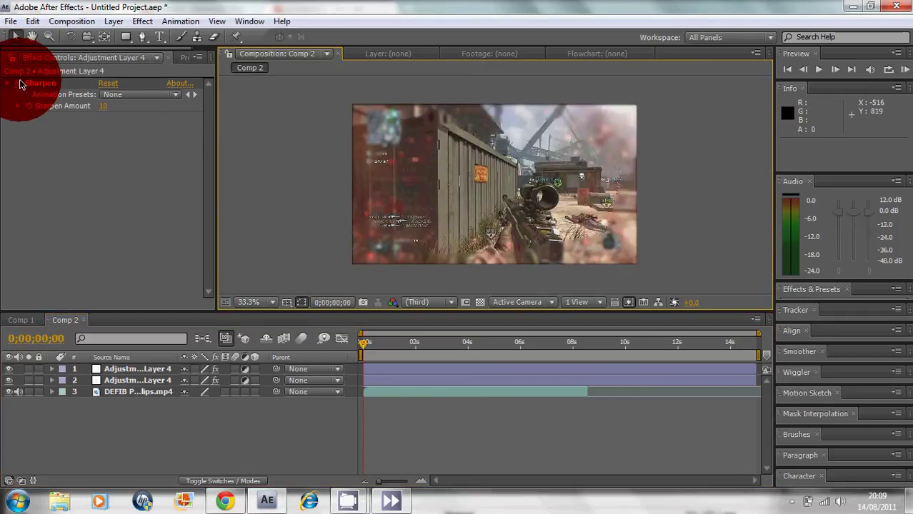
click(10, 87)
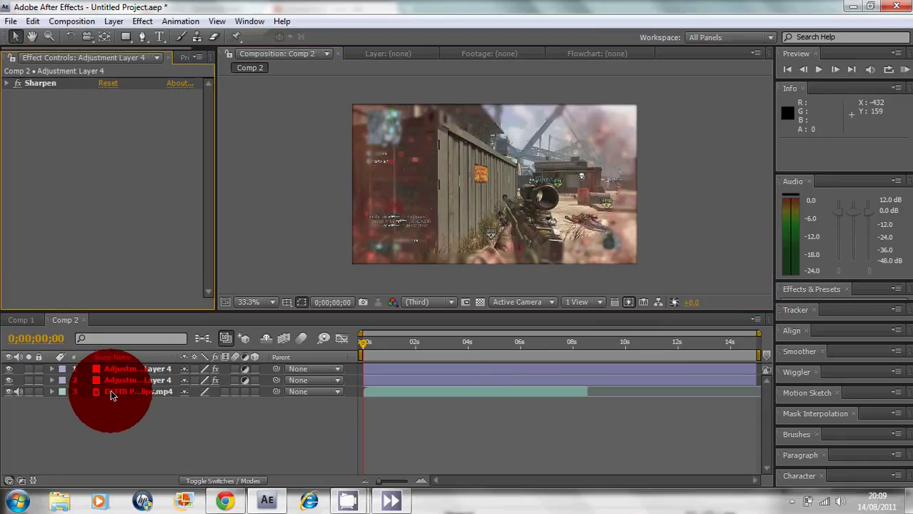
- Add another adjustment layer and apply CC Particle World to it
click(114, 21)
mouse_move(321, 36)
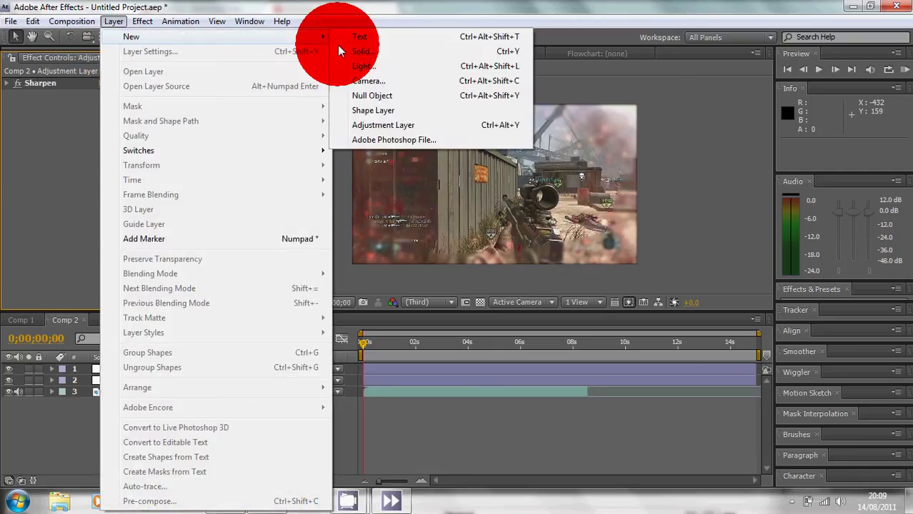
click(412, 126)
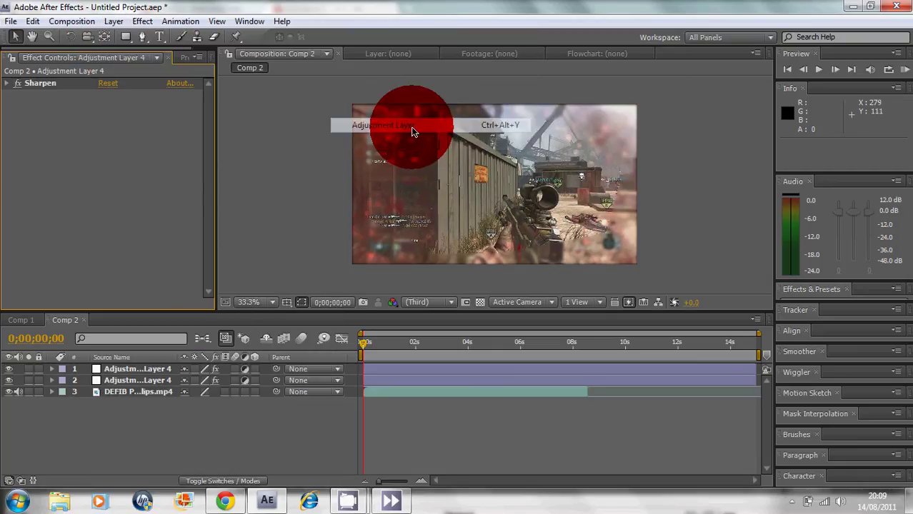
click(143, 21)
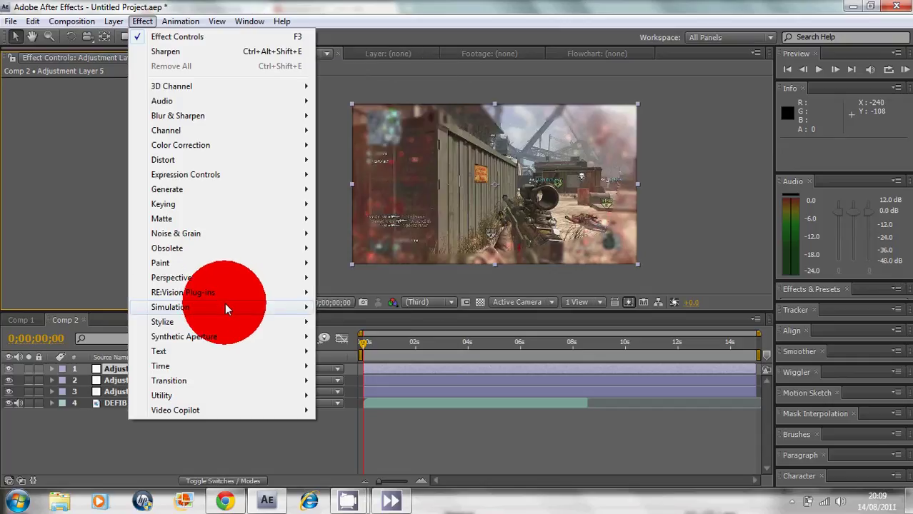
mouse_move(225, 307)
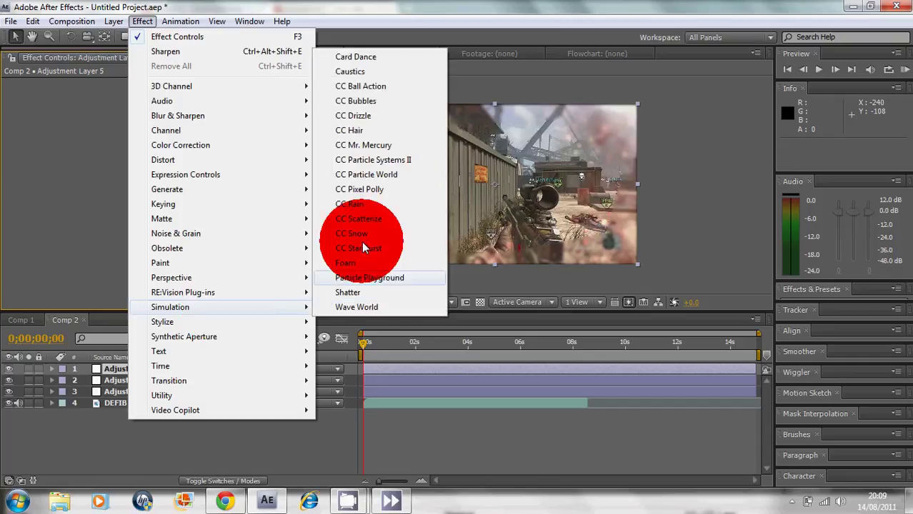
click(375, 174)
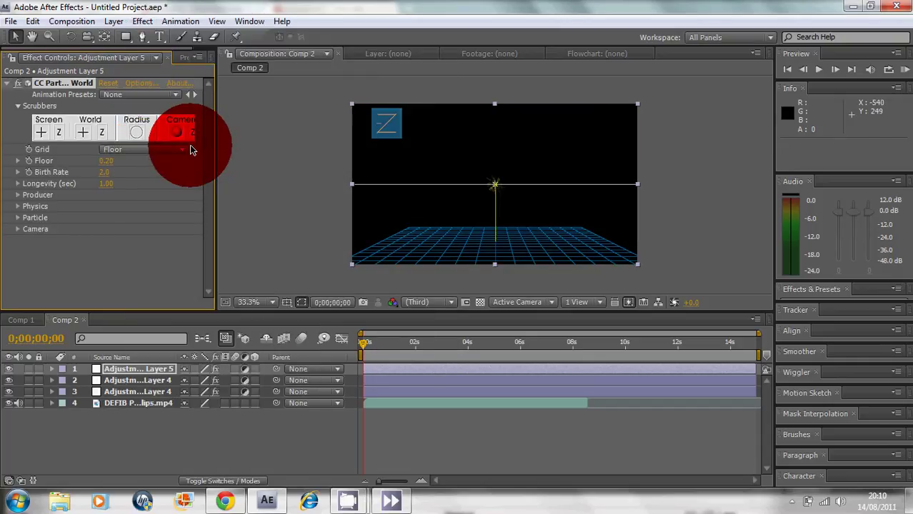
- Turn off the particle floor grid and reduce the Producer radius values to 1.0
click(191, 149)
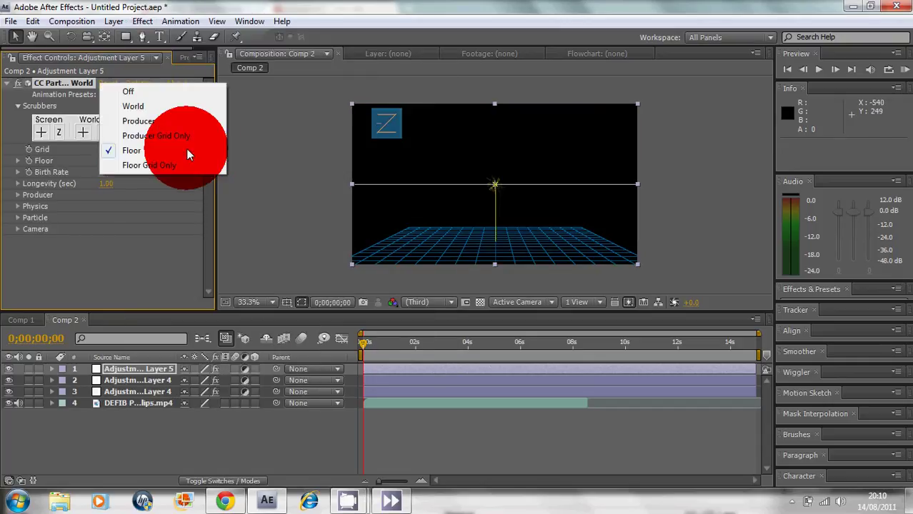
click(173, 93)
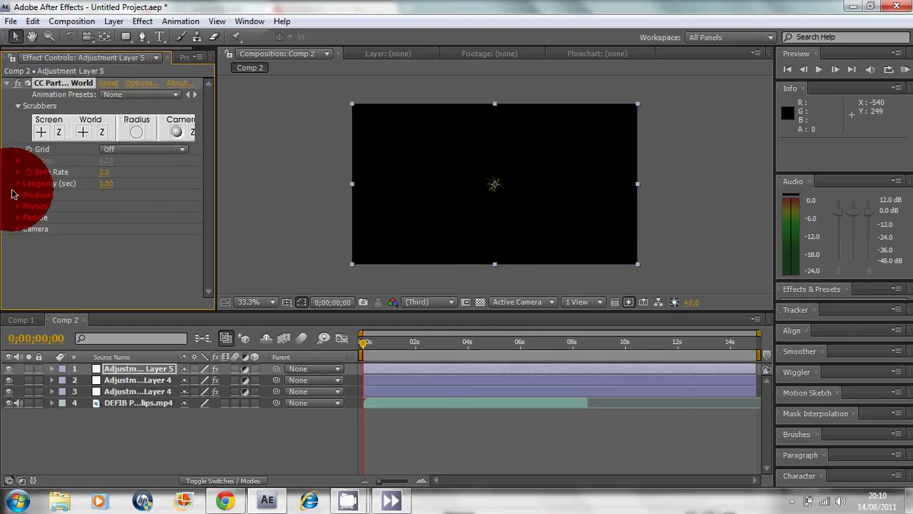
click(18, 195)
click(100, 258)
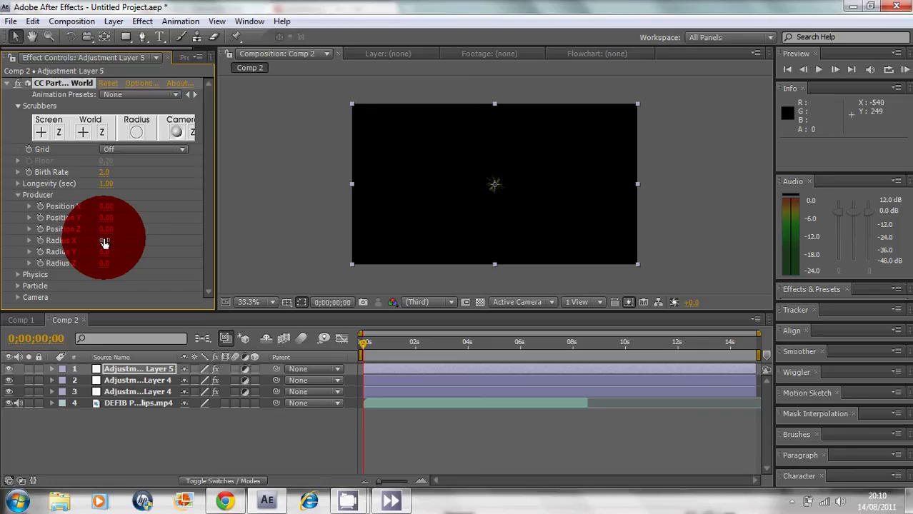
text(5)
key(Tab)
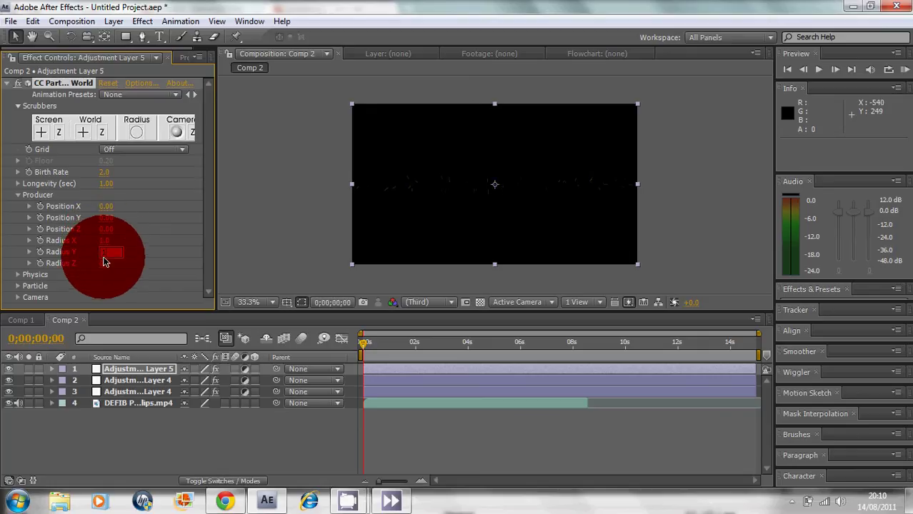
drag(105, 264, 15, 261)
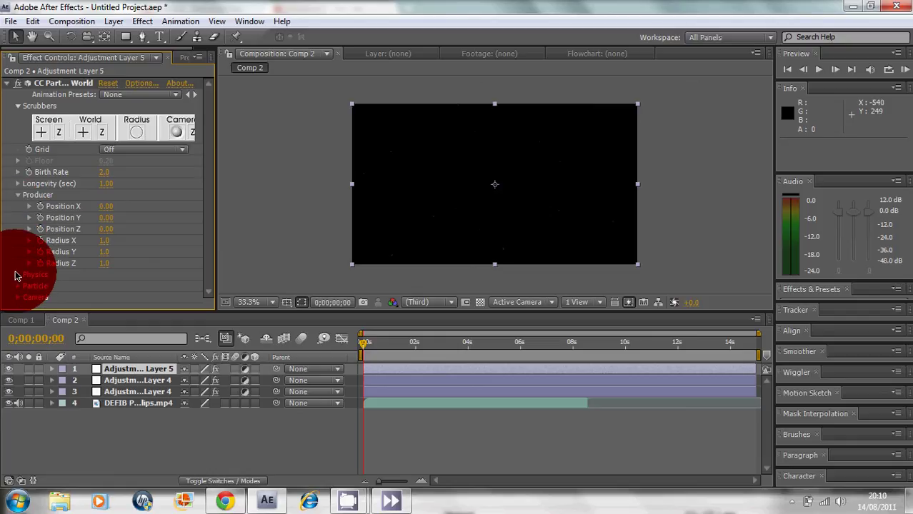
- Set the Physics animation to Twirl with Velocity 0
click(18, 277)
scroll(72, 269, down, 2)
click(148, 241)
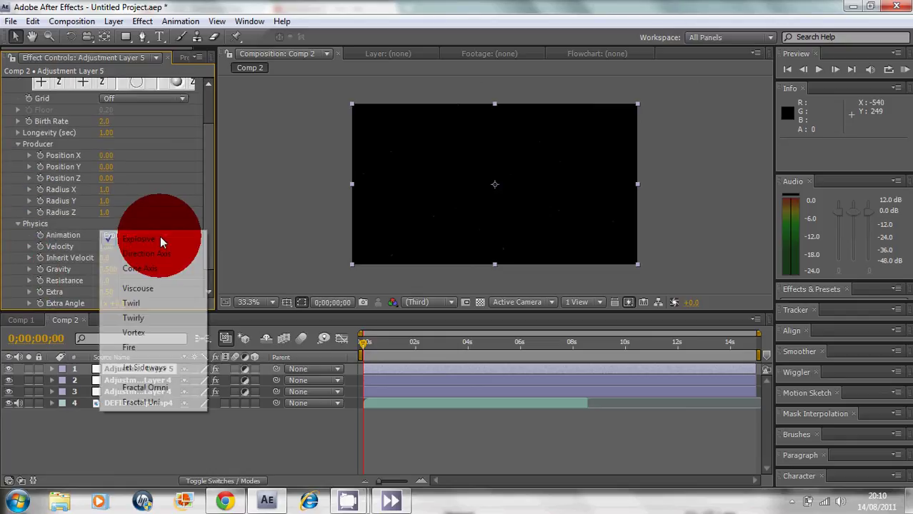
click(146, 302)
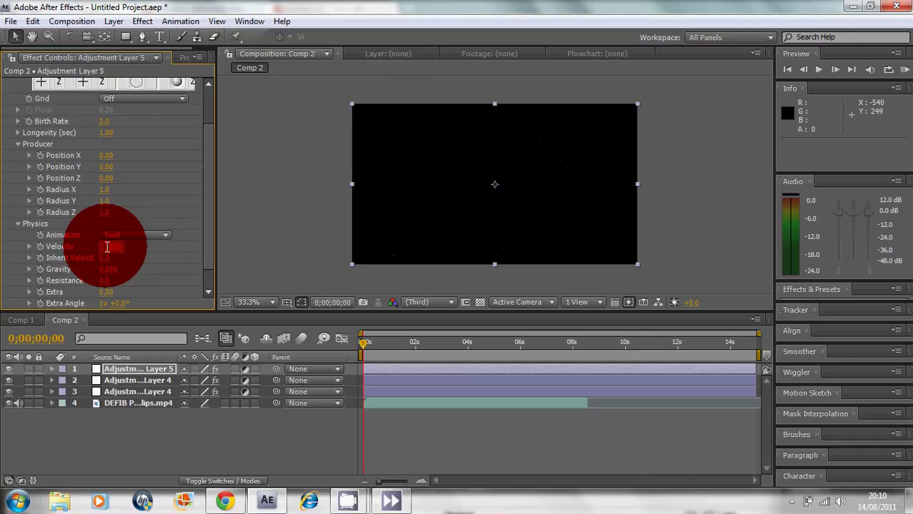
text(0)
key(Return)
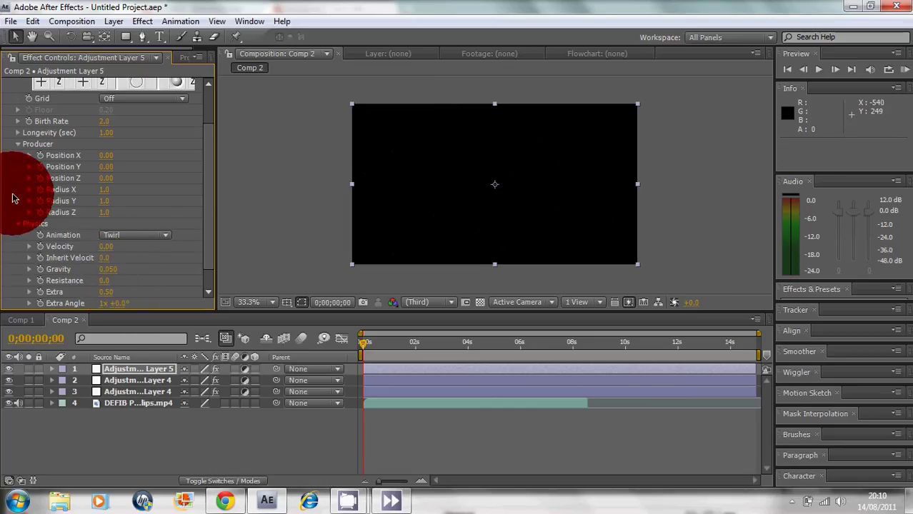
click(15, 226)
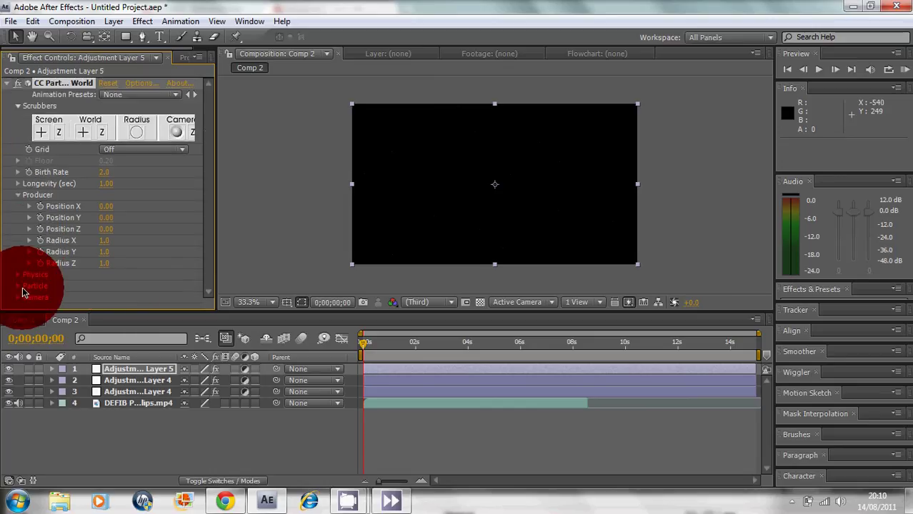
- Set the particle Birth Color to blue (0790DF)
click(19, 286)
scroll(18, 287, down, 3)
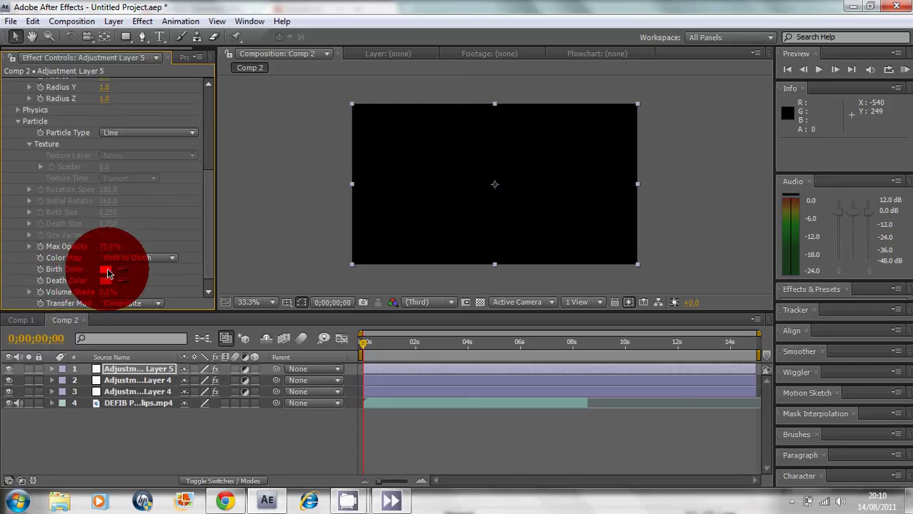
click(107, 273)
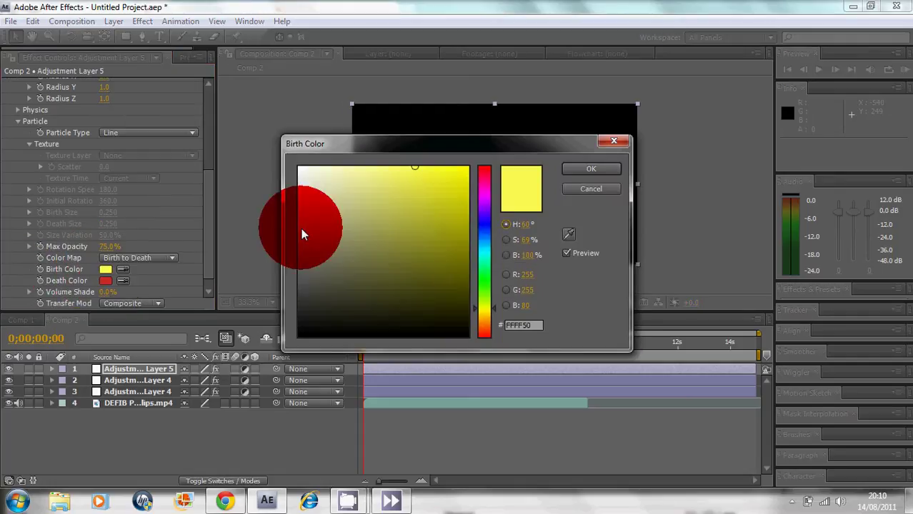
click(479, 229)
drag(483, 242, 483, 238)
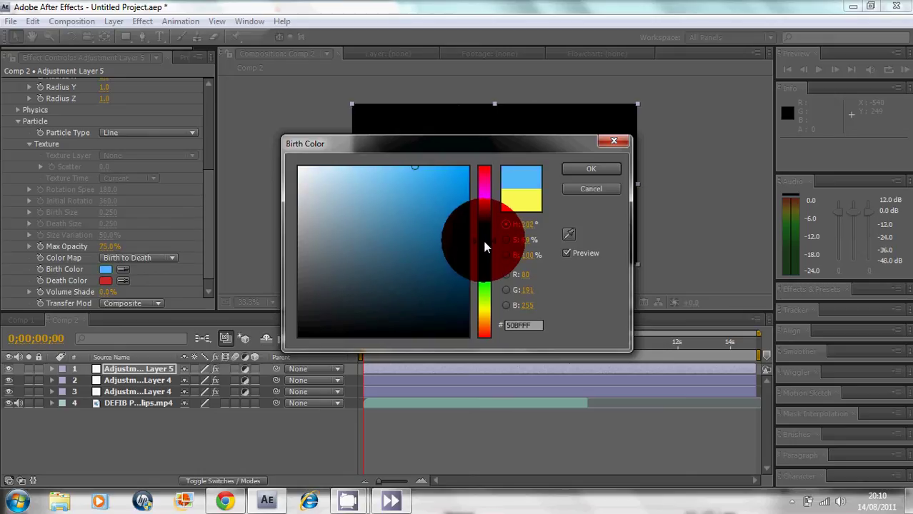
click(463, 187)
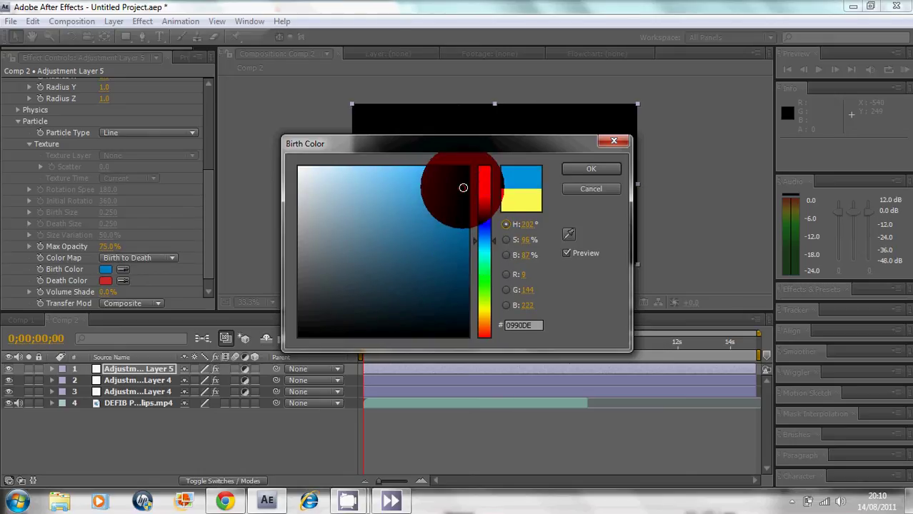
click(602, 168)
- Set the particle Death Color to a pale pinkish white (EDDBDB)
click(107, 281)
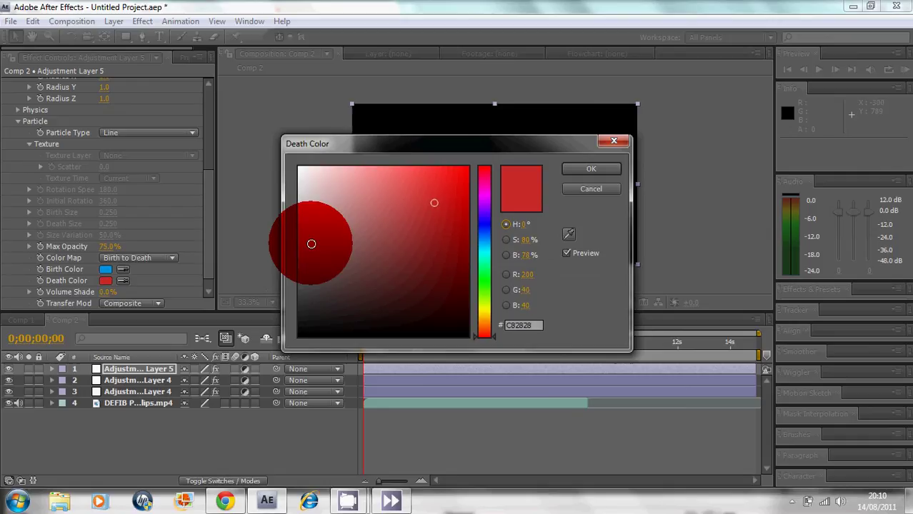
drag(310, 243, 311, 177)
click(590, 170)
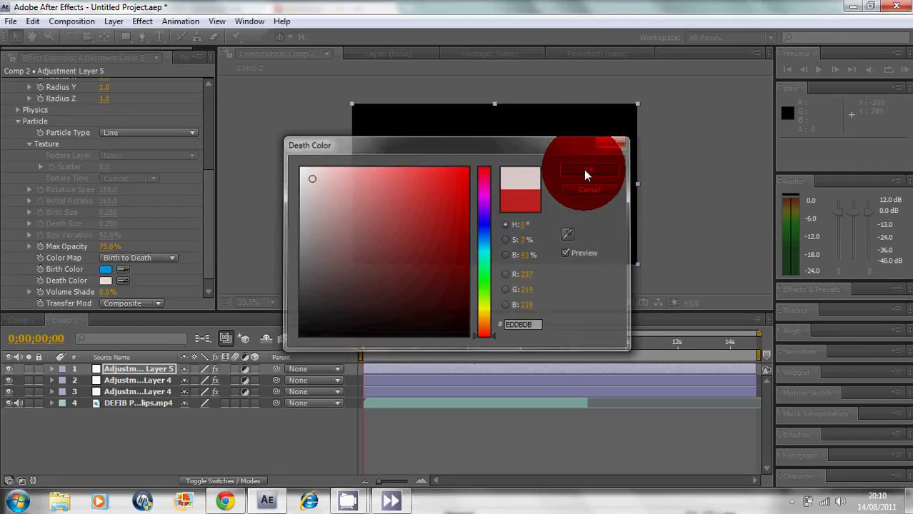
scroll(92, 285, down, 1)
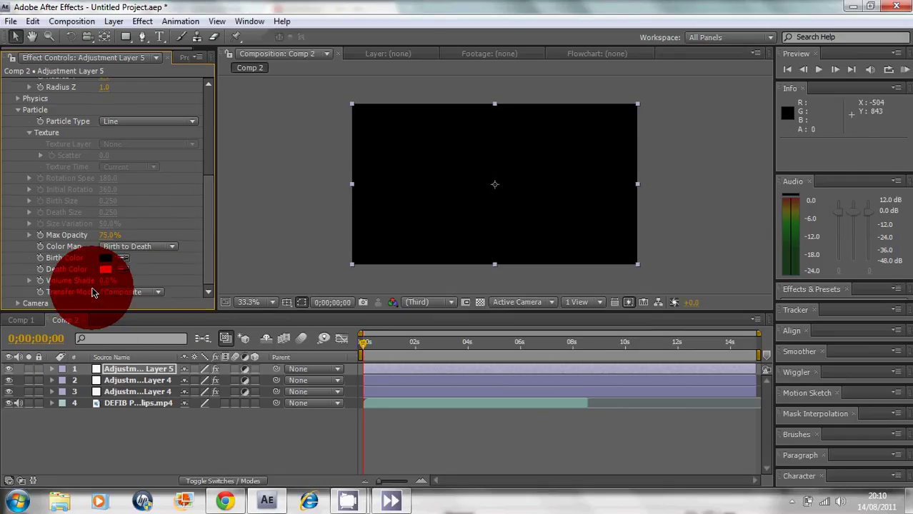
scroll(25, 173, up, 3)
- Draw a closed polygon Pen mask around the frame on Adjustment Layer 5
scroll(25, 173, up, 5)
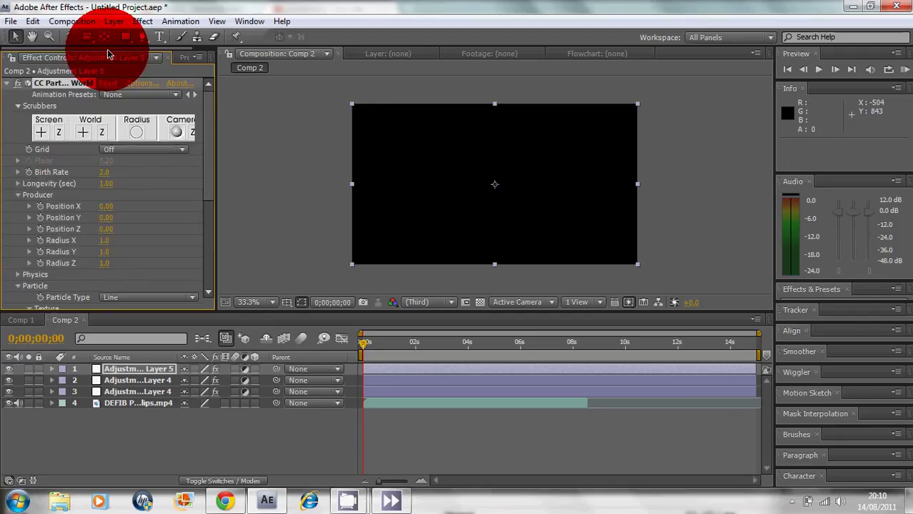
click(142, 36)
click(529, 250)
click(362, 212)
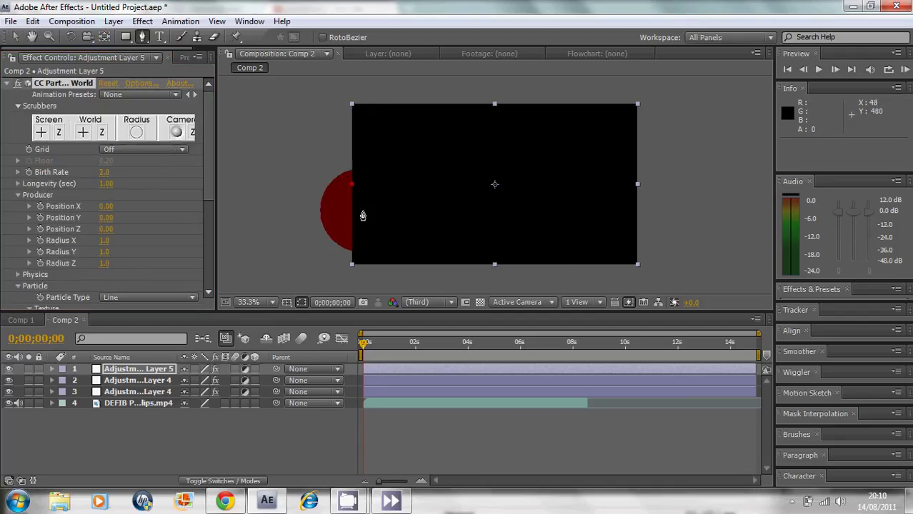
click(418, 248)
click(530, 252)
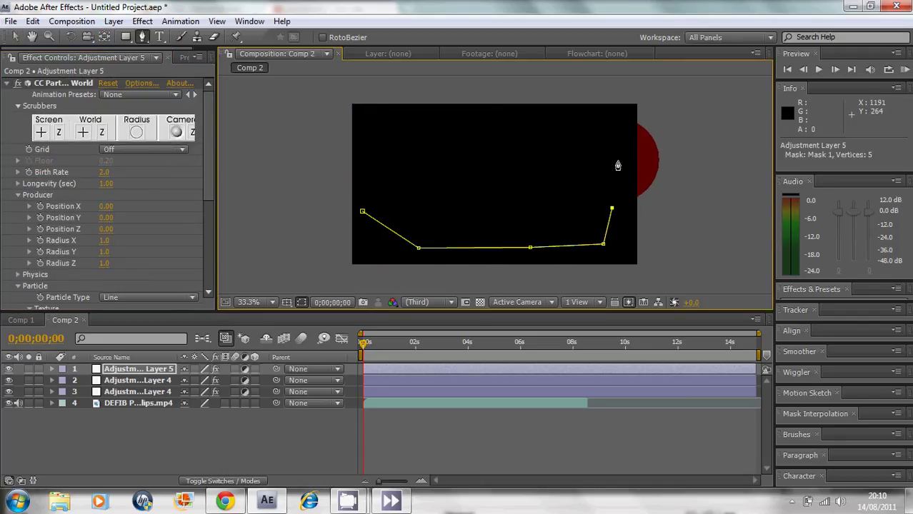
click(545, 124)
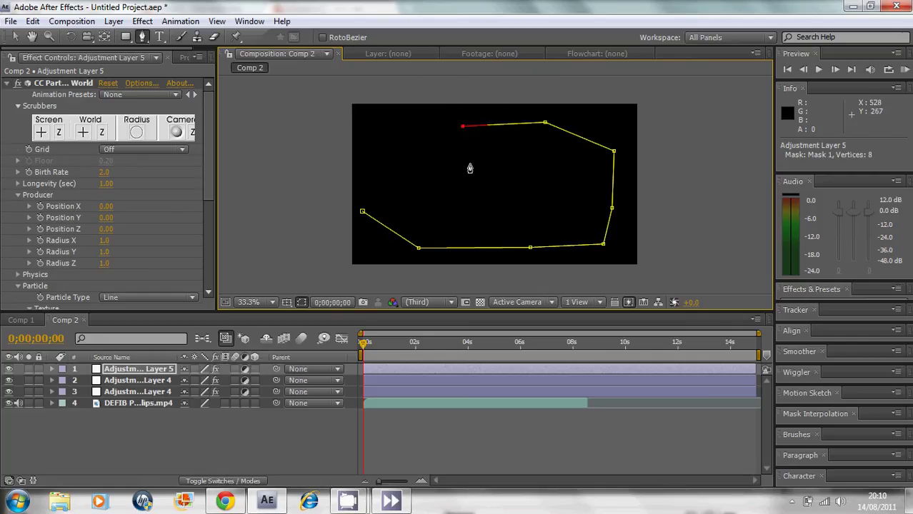
click(378, 128)
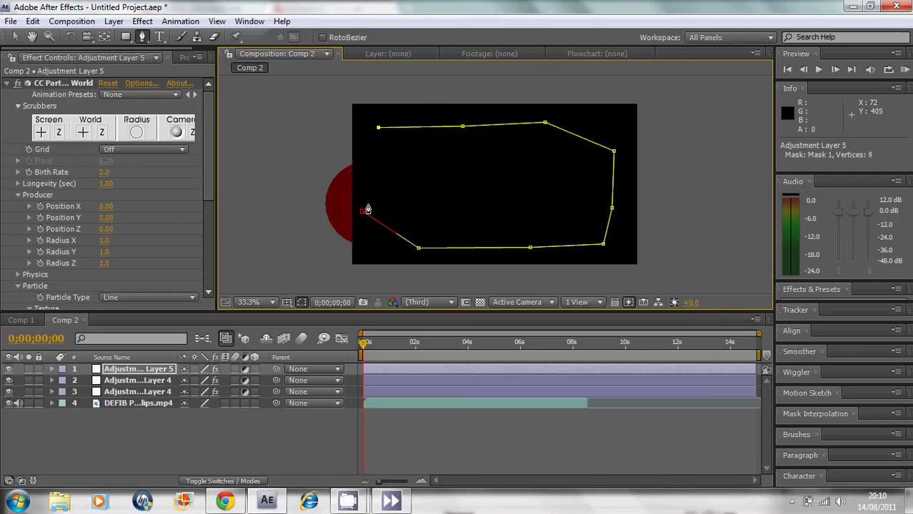
click(364, 214)
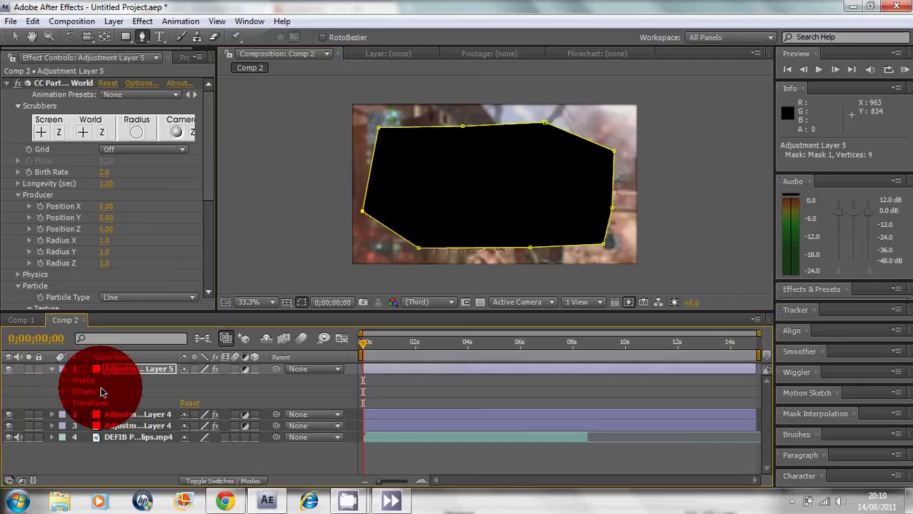
- Switch Adjustment Layer 5's Mask 1 to Subtract mode
click(52, 369)
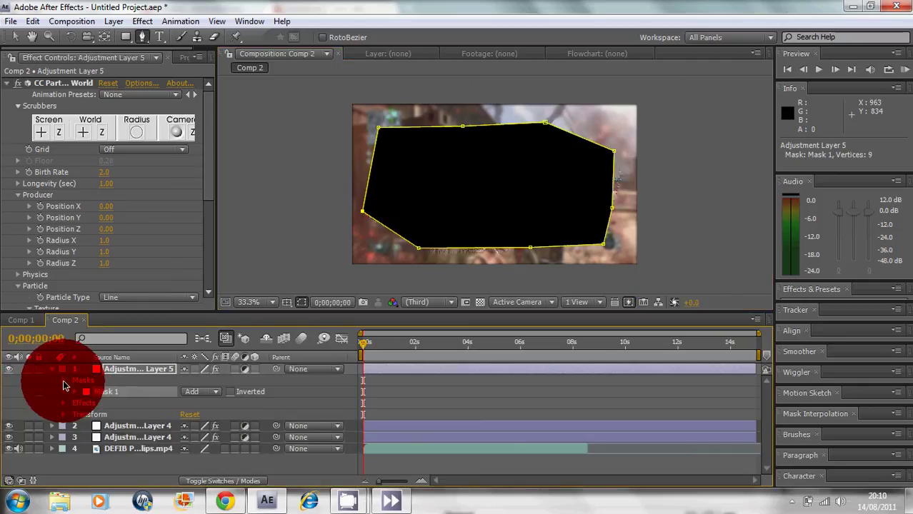
click(207, 394)
click(213, 408)
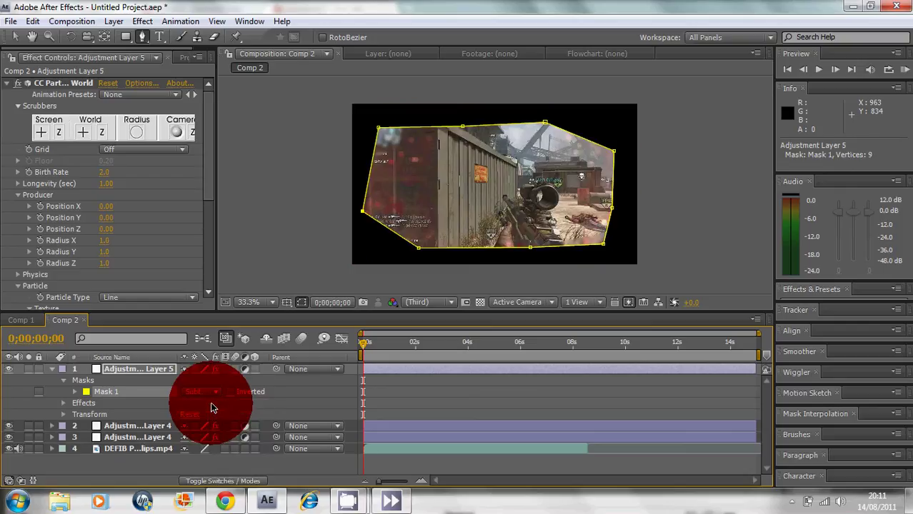
click(50, 371)
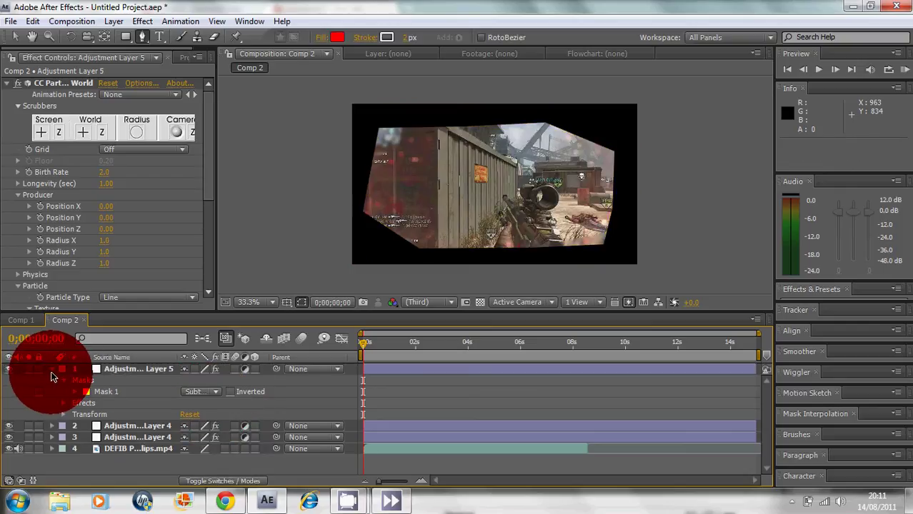
click(50, 370)
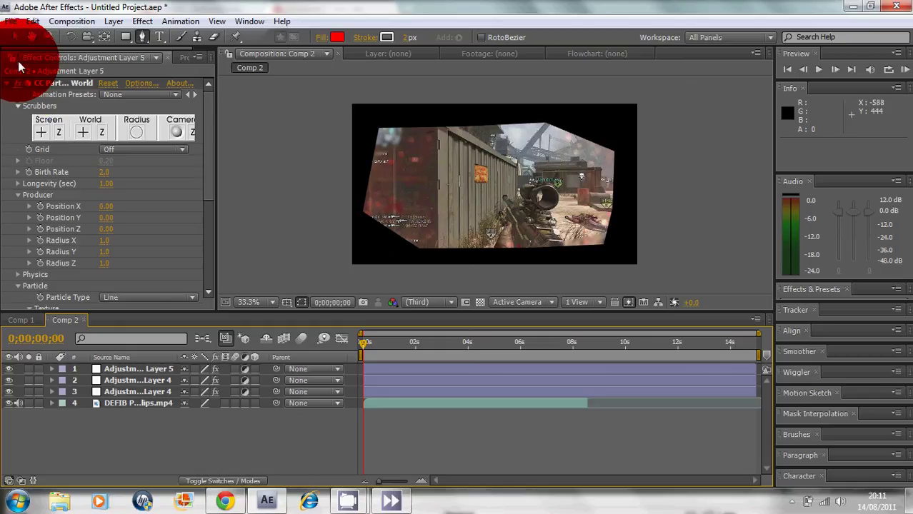
- Add a new top adjustment layer, Adjustment Layer 6, to the composition
click(7, 85)
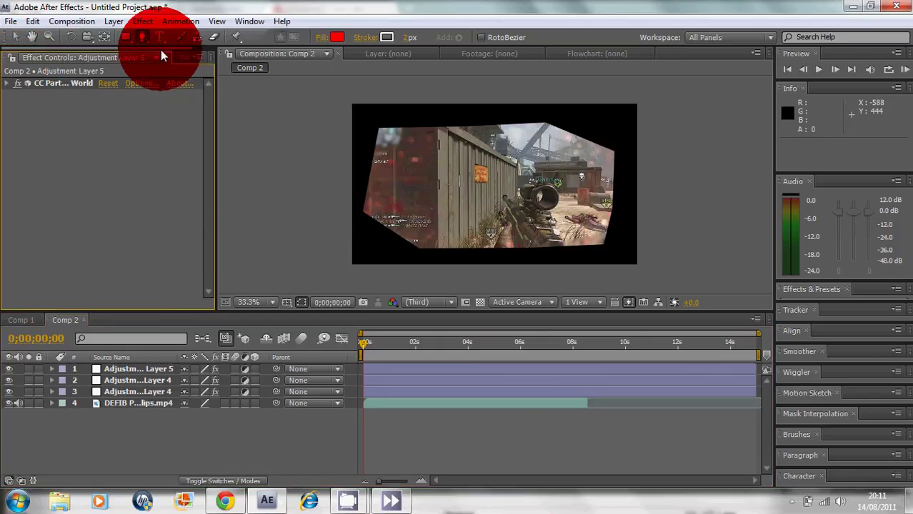
click(117, 24)
mouse_move(123, 37)
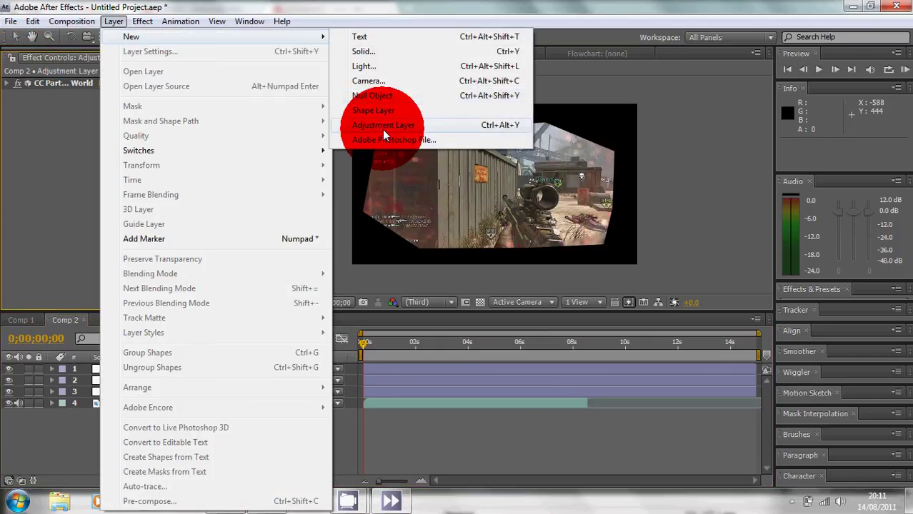
click(383, 129)
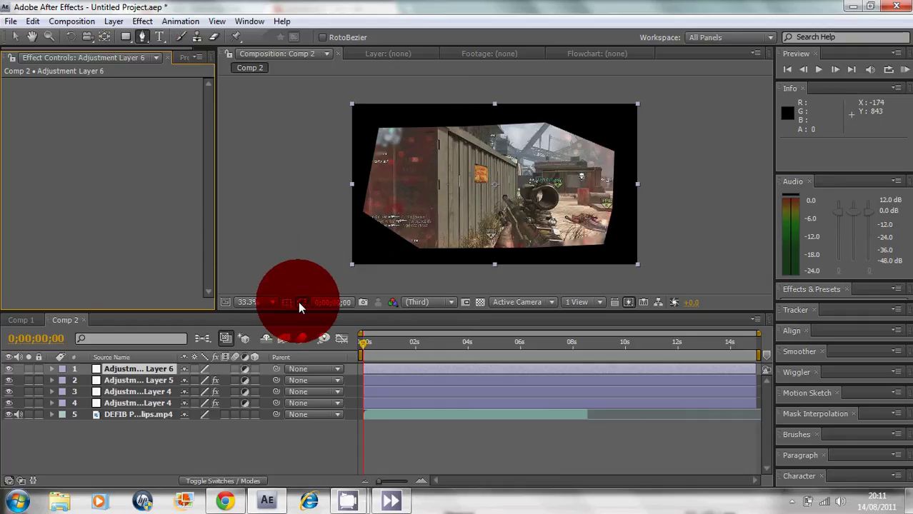
click(301, 302)
- Apply Generate > Ramp, a black-to-white linear gradient from 640,0 to 640,720
click(142, 20)
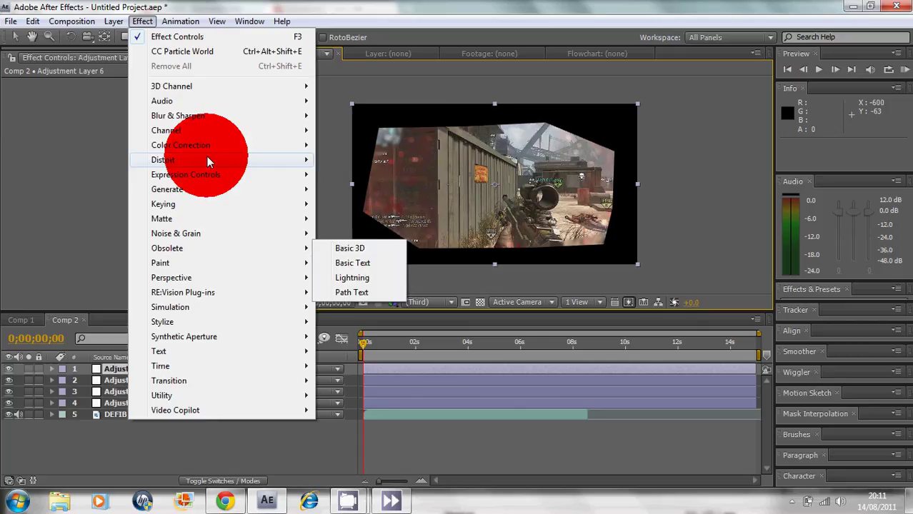
mouse_move(208, 194)
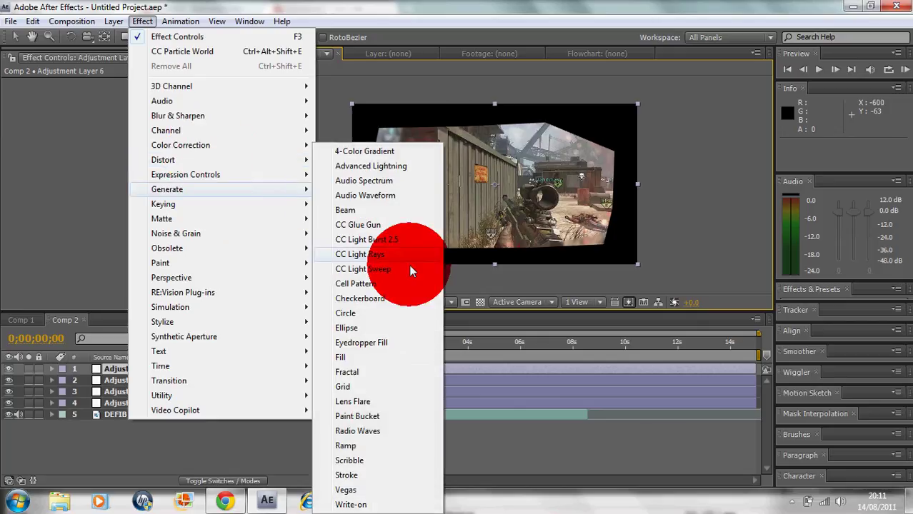
click(363, 445)
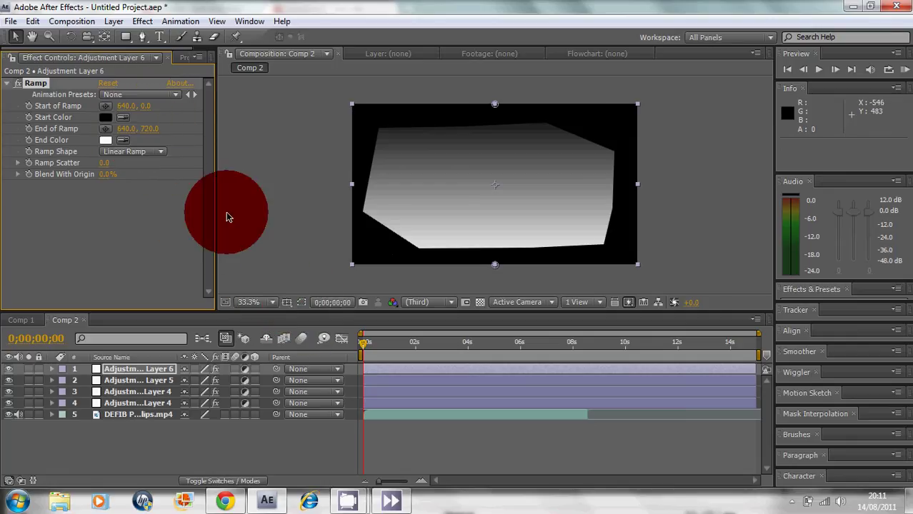
- Set the Ramp's Start Color to the strong blue 0B86E5
click(105, 117)
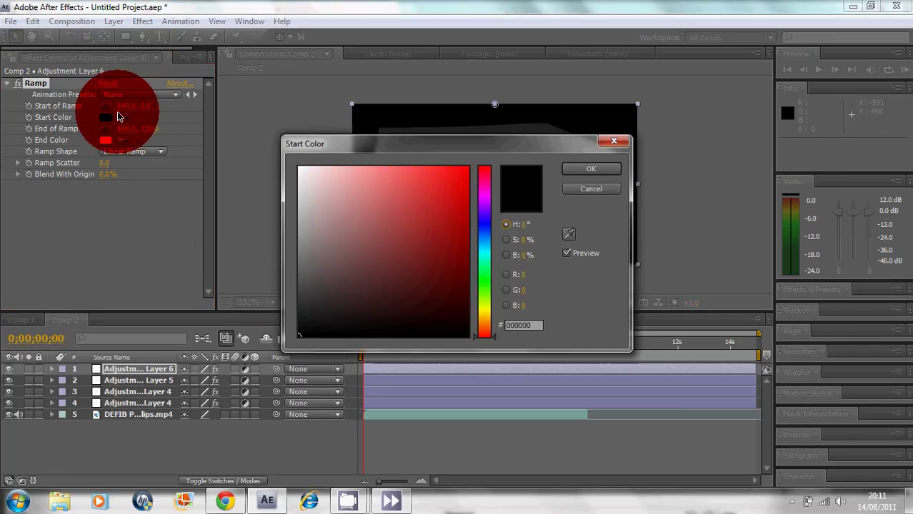
click(478, 229)
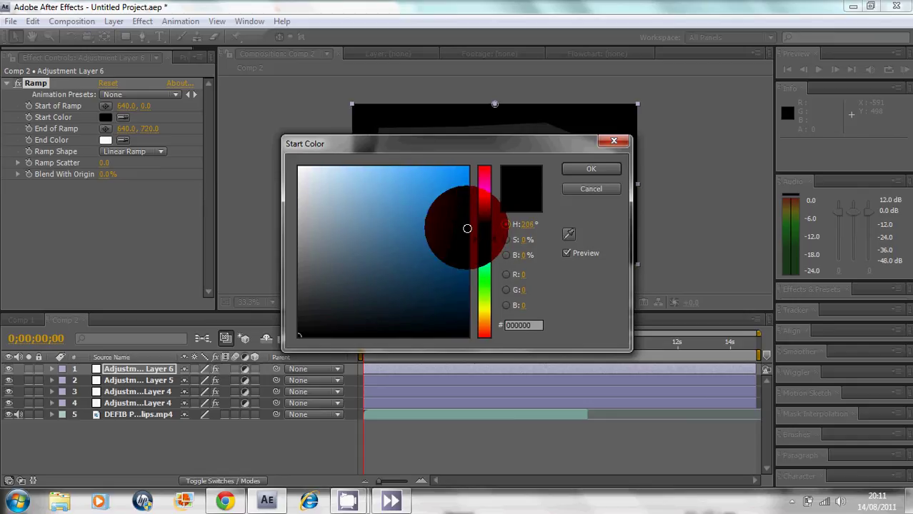
drag(463, 222, 460, 184)
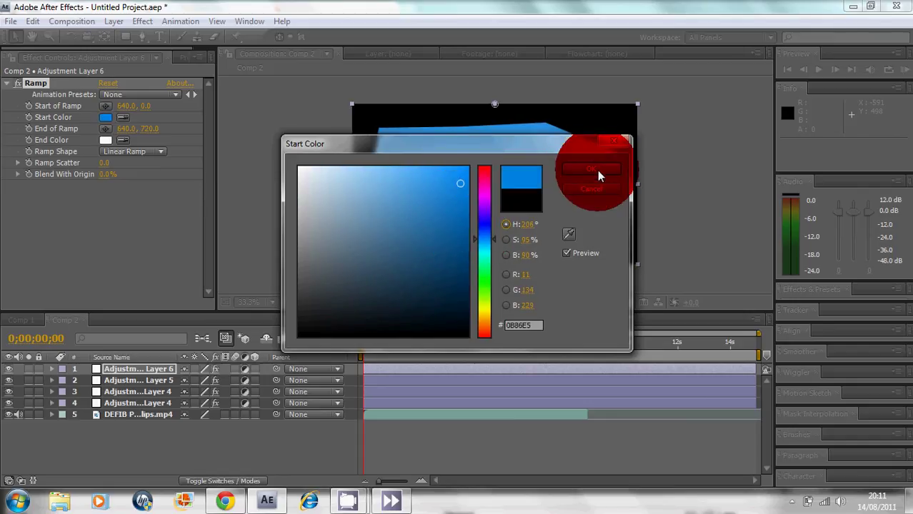
click(596, 169)
- Set the End Color to near-black 130A0A and Blend With Original to about 58.8%
click(111, 145)
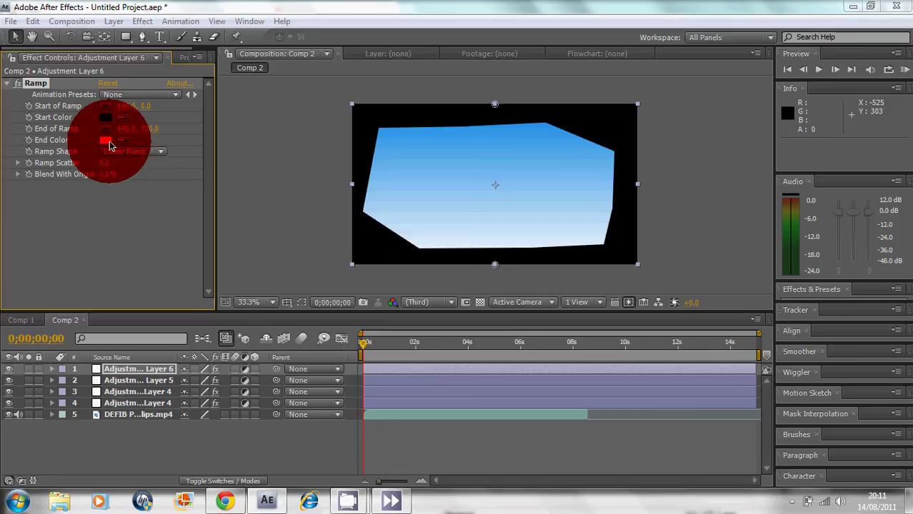
drag(352, 196, 381, 323)
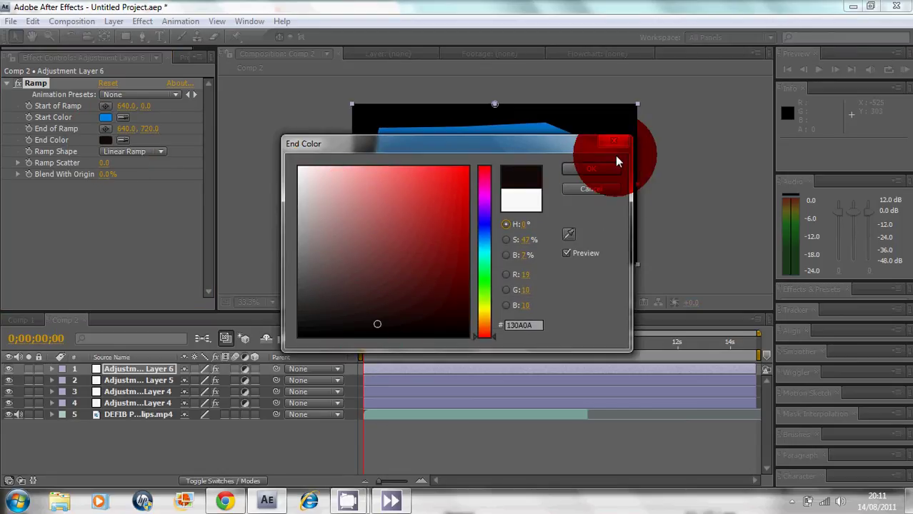
click(609, 166)
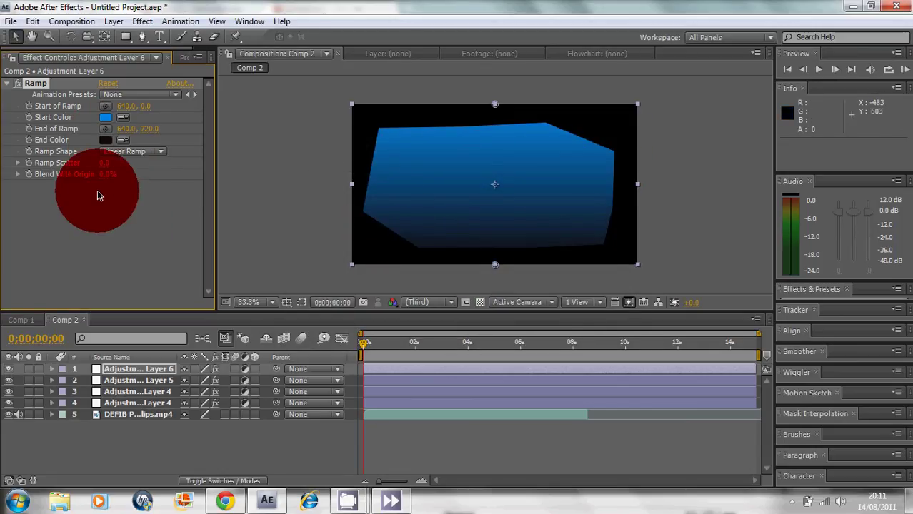
drag(105, 175, 158, 183)
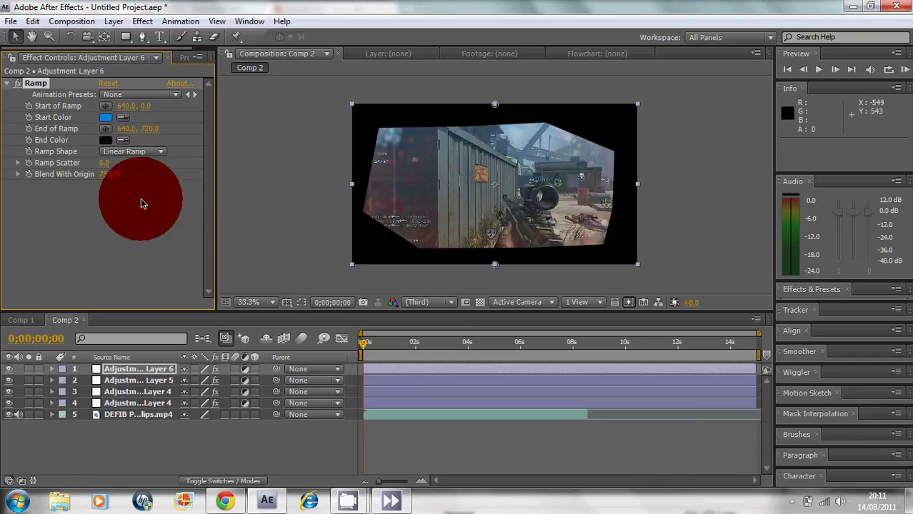
click(28, 85)
click(7, 84)
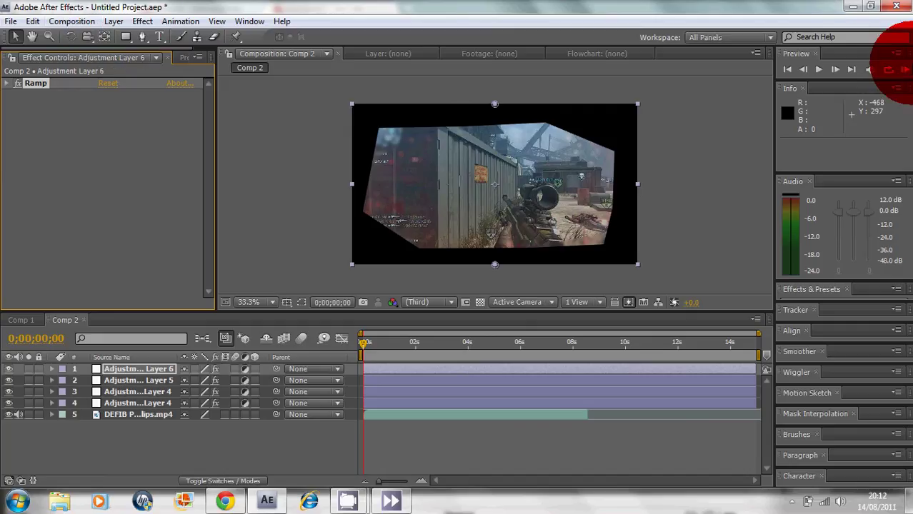
click(905, 70)
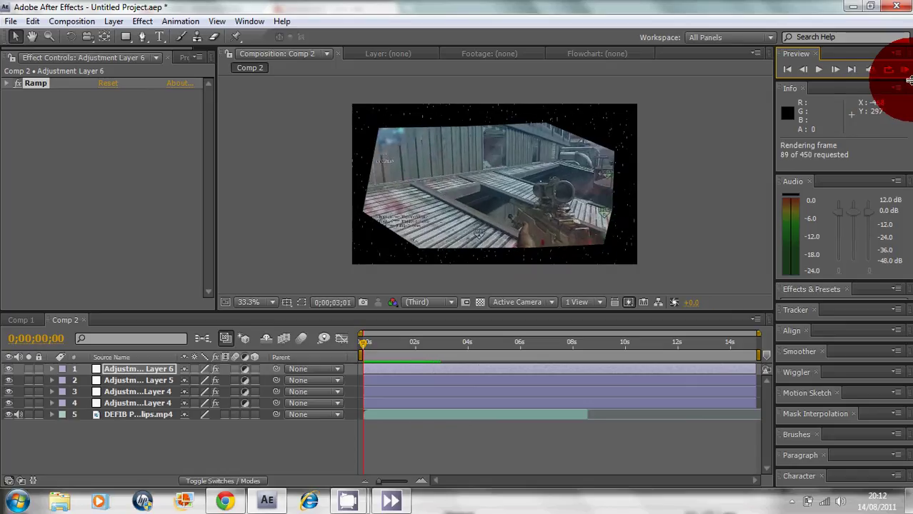
click(905, 71)
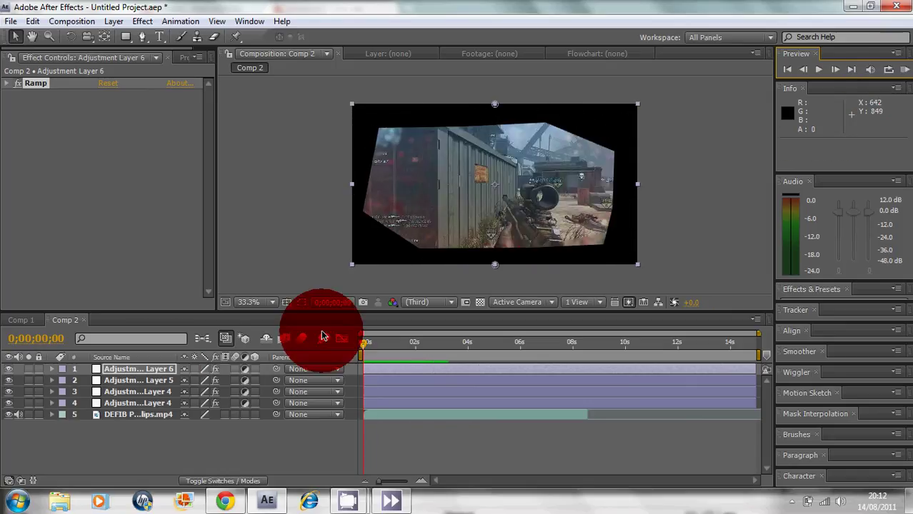
- Set Adjustment Layer 4's Mask Feather to 125 pixels
click(141, 375)
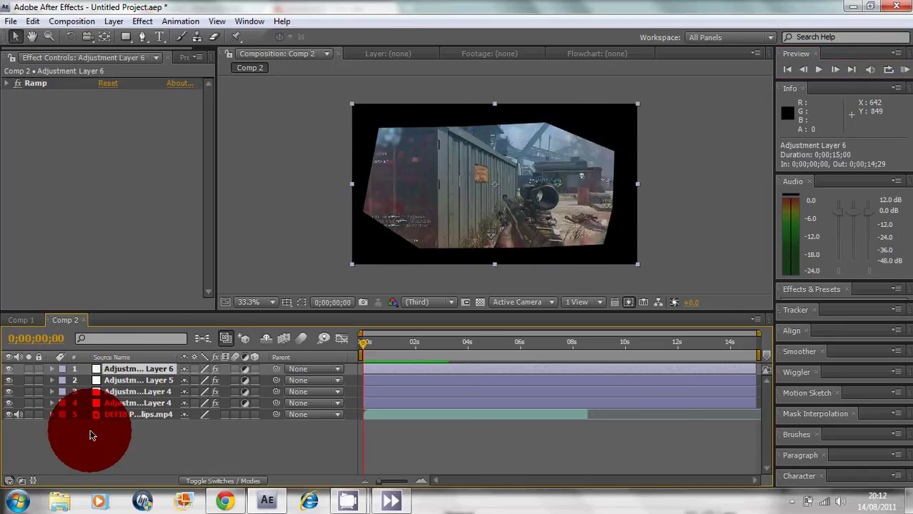
click(52, 404)
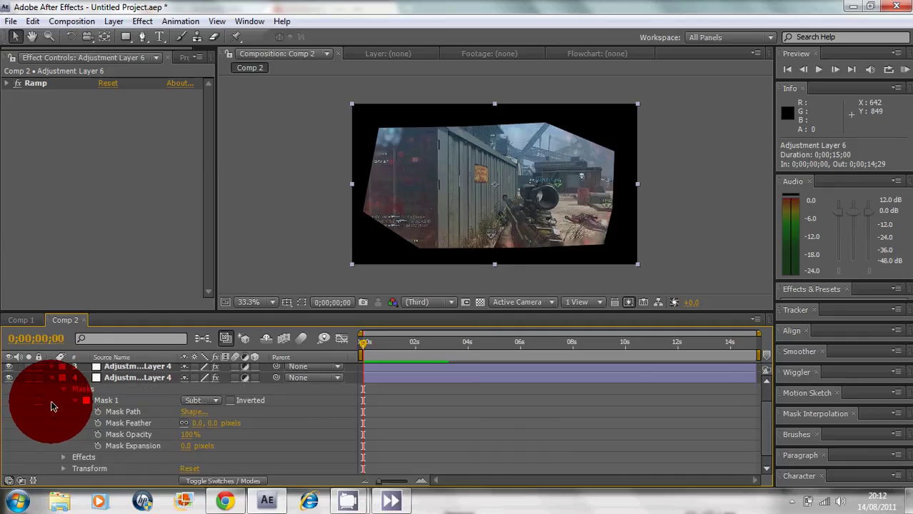
click(218, 424)
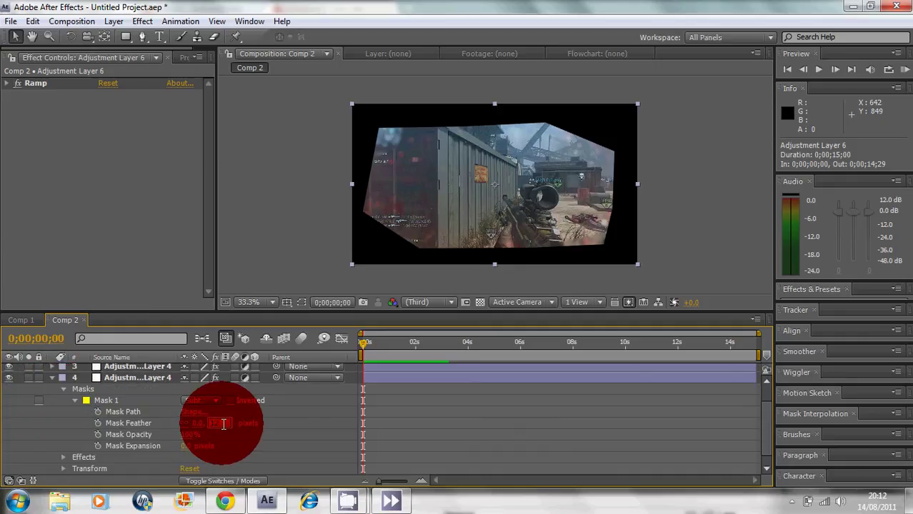
text(125)
key(Return)
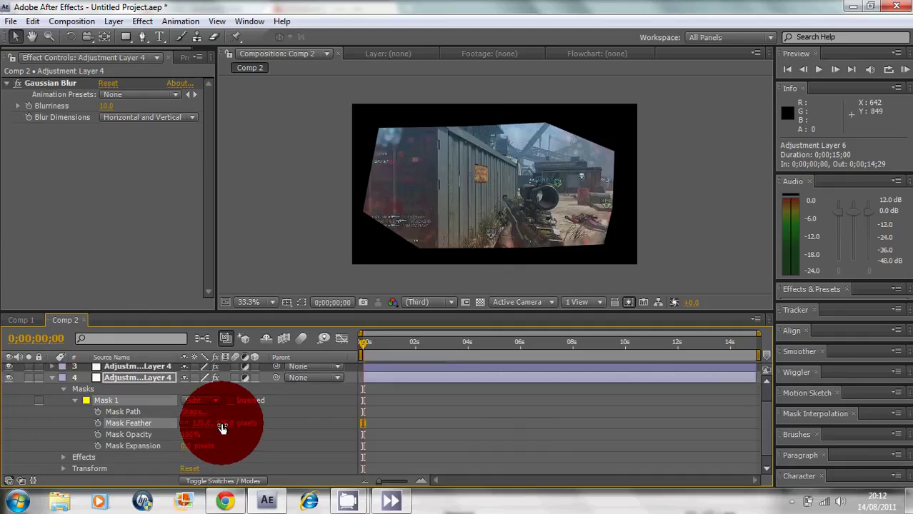
- Feather Adjustment Layer 5's Mask 1 to 186 pixels
click(170, 428)
click(87, 370)
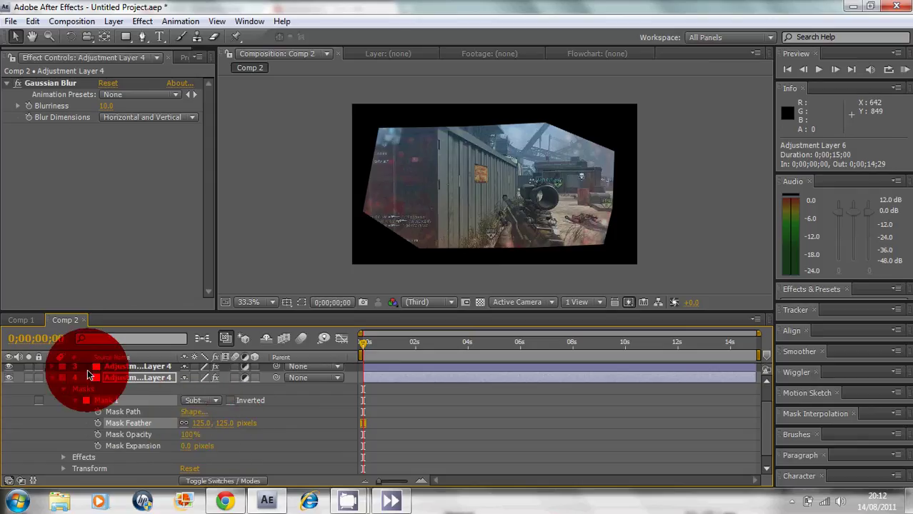
click(52, 366)
scroll(81, 407, up, 2)
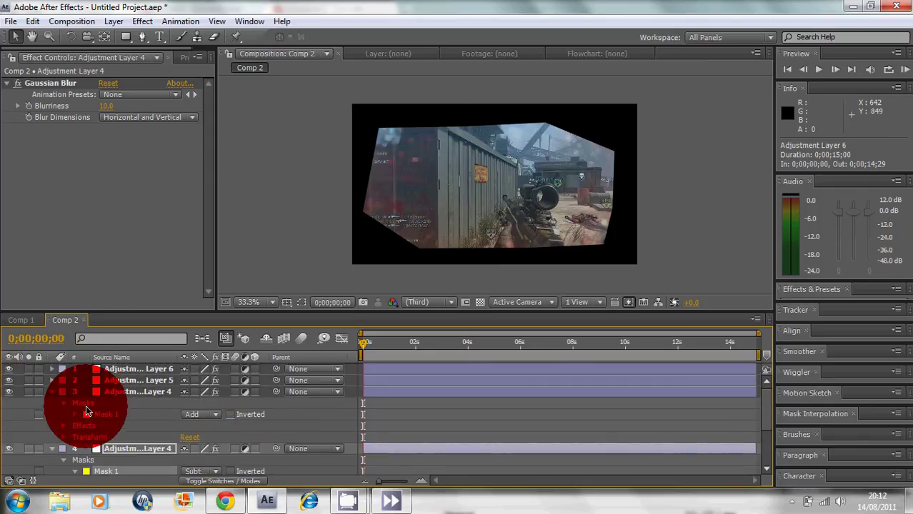
click(52, 380)
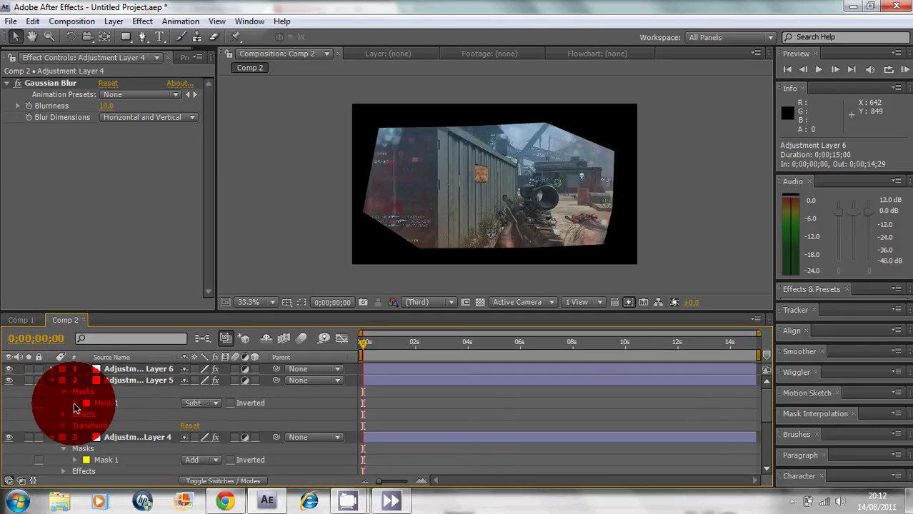
click(75, 405)
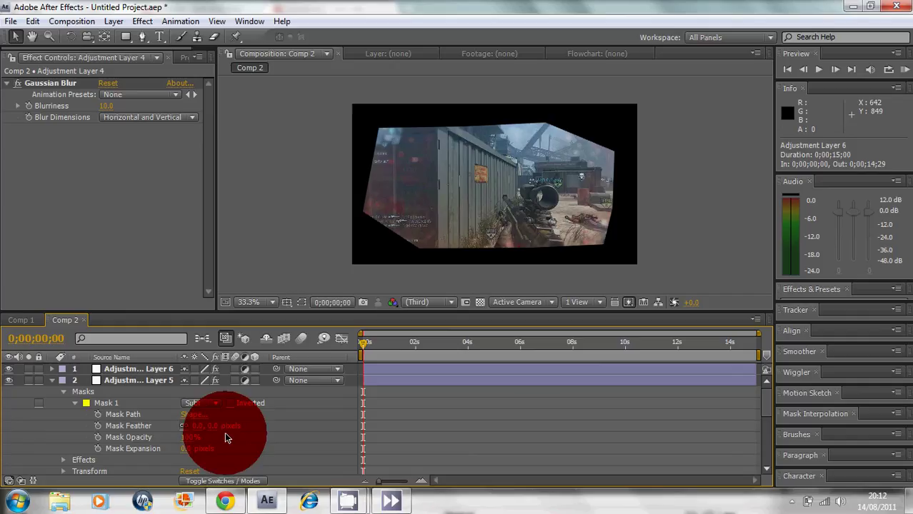
drag(213, 425, 337, 430)
click(52, 378)
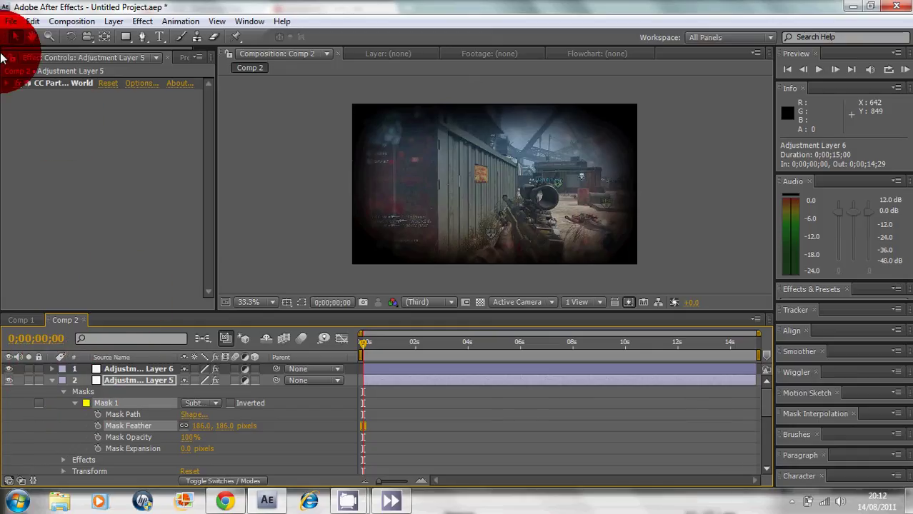
- Change CC Particle World's Particle Type from Line to Faded Sphere on Adjustment Layer 5
click(7, 91)
click(10, 86)
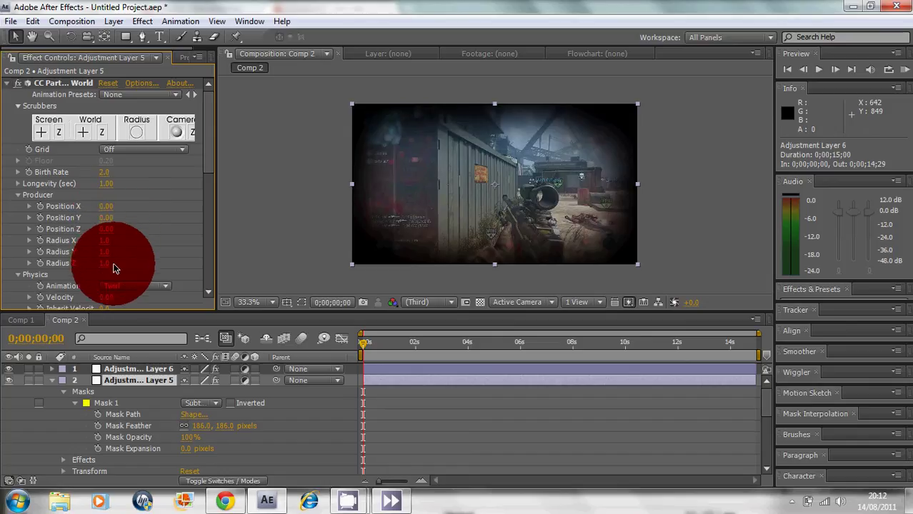
scroll(115, 268, down, 1)
scroll(120, 277, down, 1)
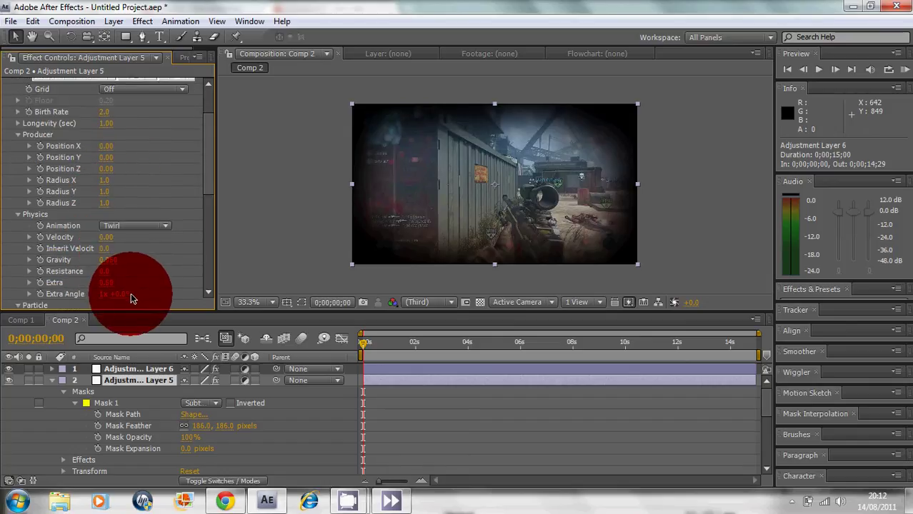
scroll(131, 293, down, 1)
scroll(107, 268, down, 3)
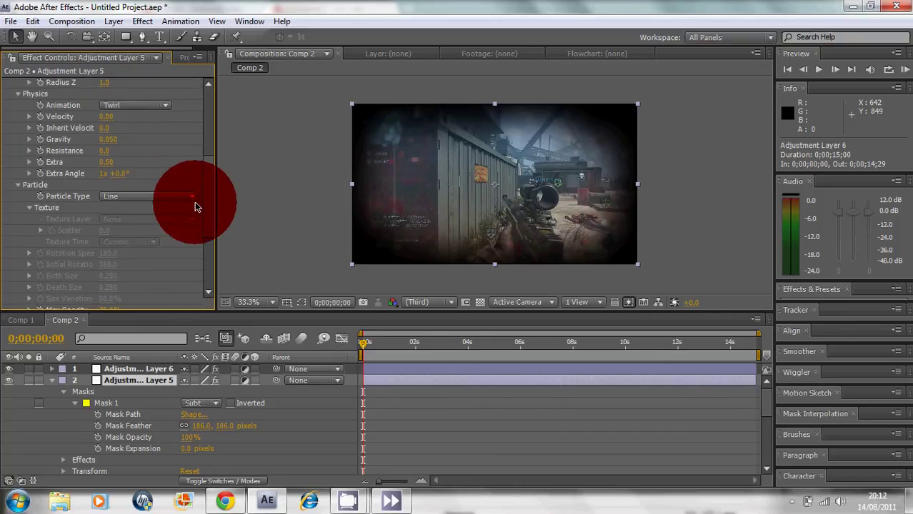
click(191, 204)
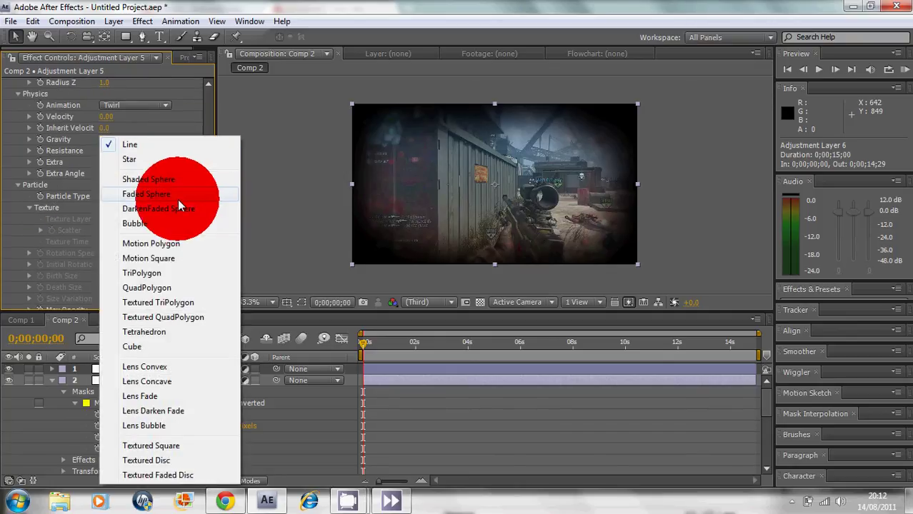
click(177, 196)
scroll(98, 269, down, 1)
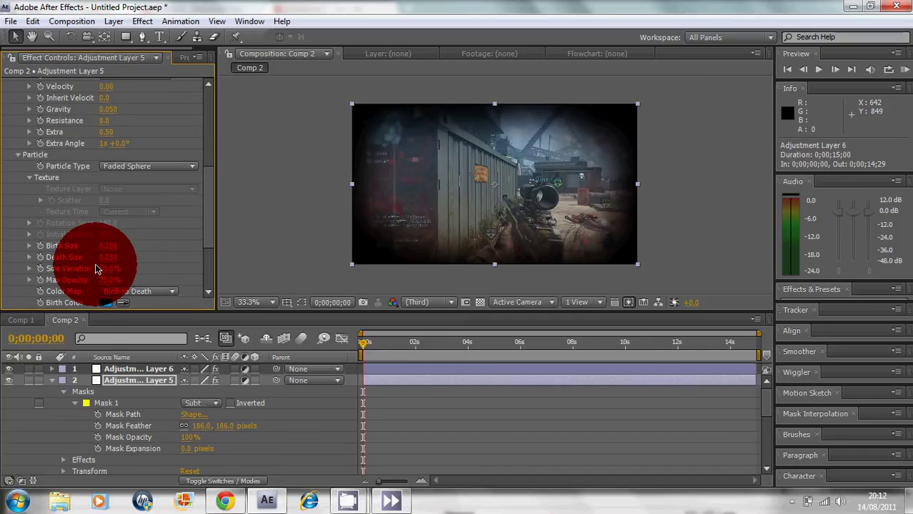
scroll(100, 275, down, 1)
scroll(108, 284, down, 1)
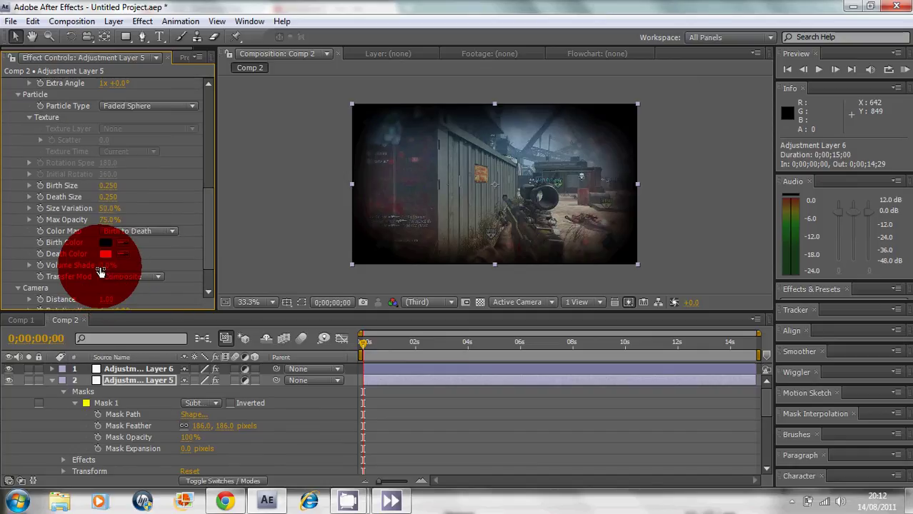
scroll(100, 272, up, 10)
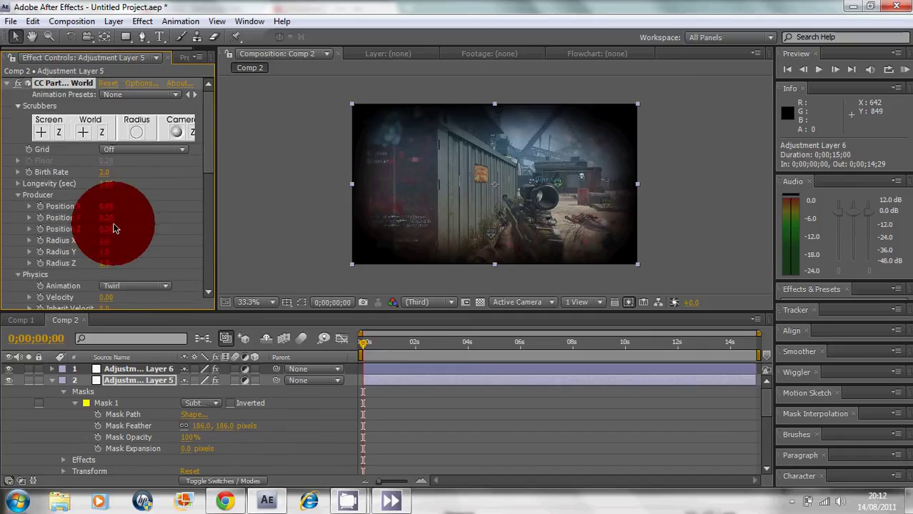
click(54, 80)
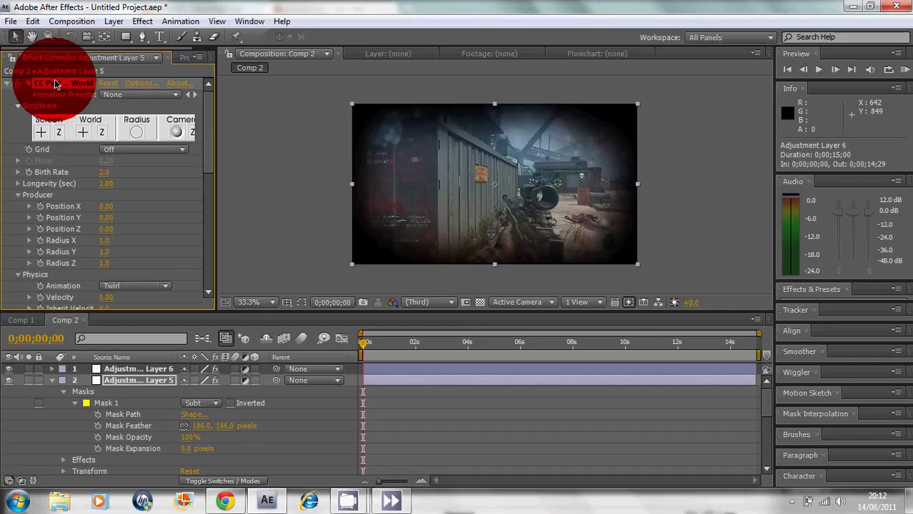
- Add a Color Correction > Curves effect to Adjustment Layer 6
click(6, 84)
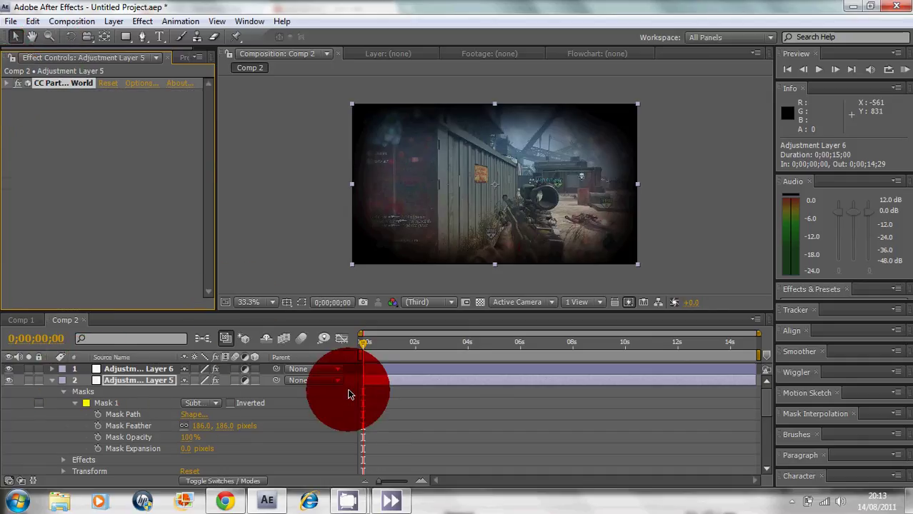
click(53, 377)
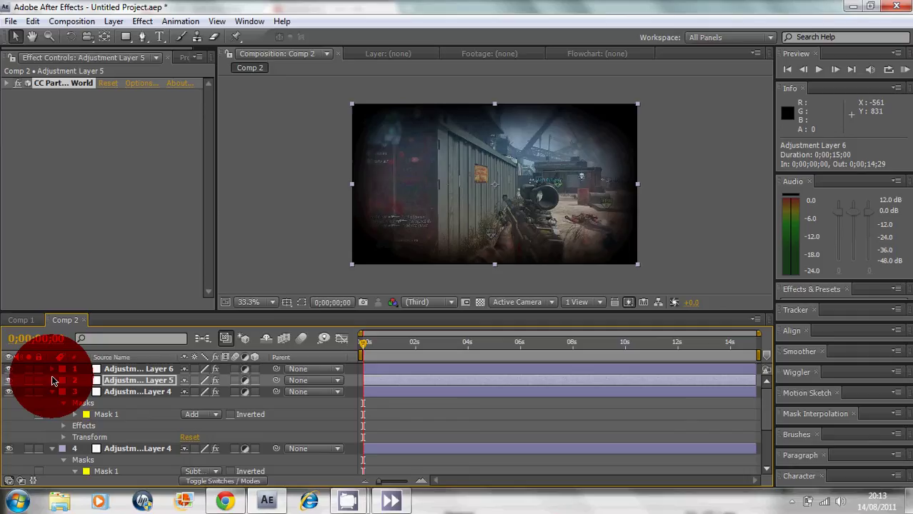
click(122, 371)
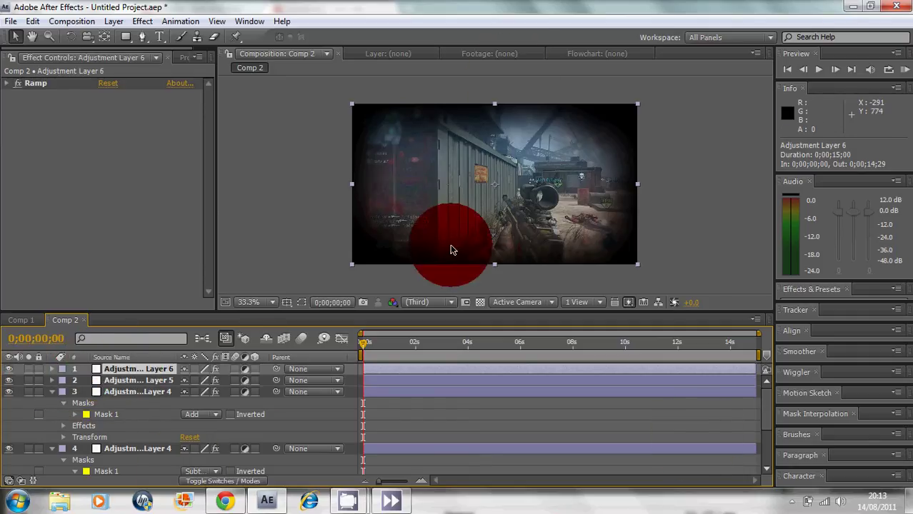
click(143, 23)
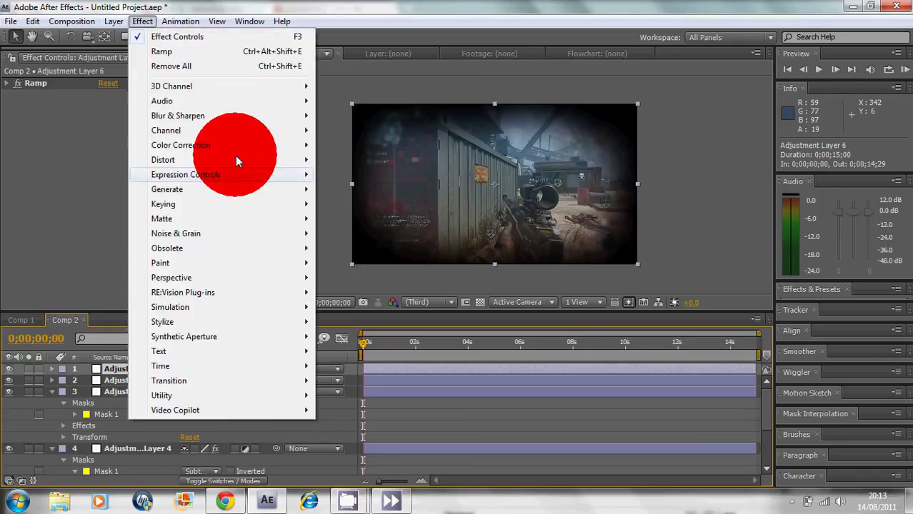
key(Right)
mouse_move(150, 18)
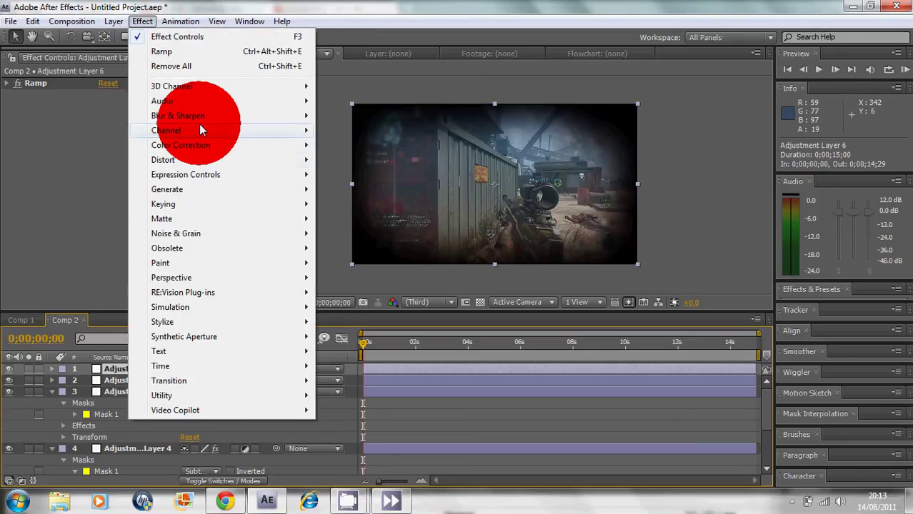
mouse_move(217, 147)
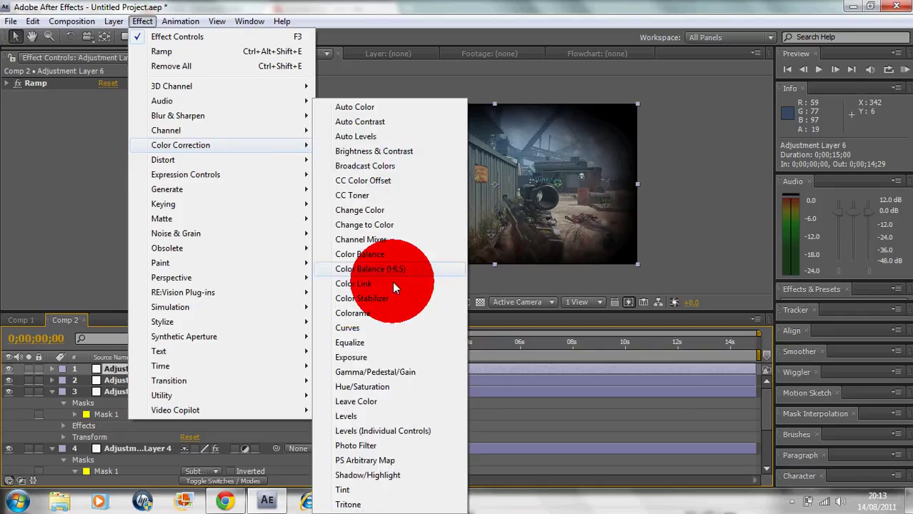
click(391, 328)
- Bend the curve into a contrast S-shape with darker shadows and lifted highlights, then bring up the browser
drag(62, 222, 70, 227)
click(117, 169)
drag(117, 170, 118, 165)
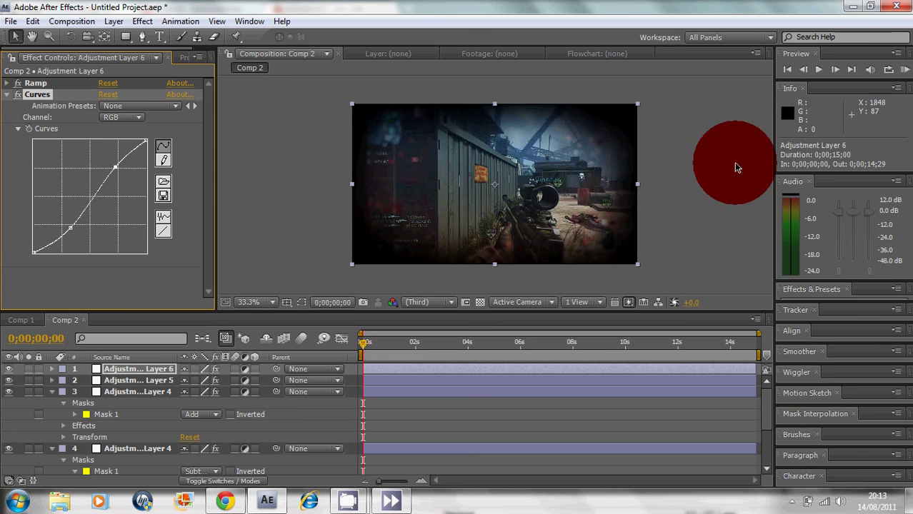
click(225, 502)
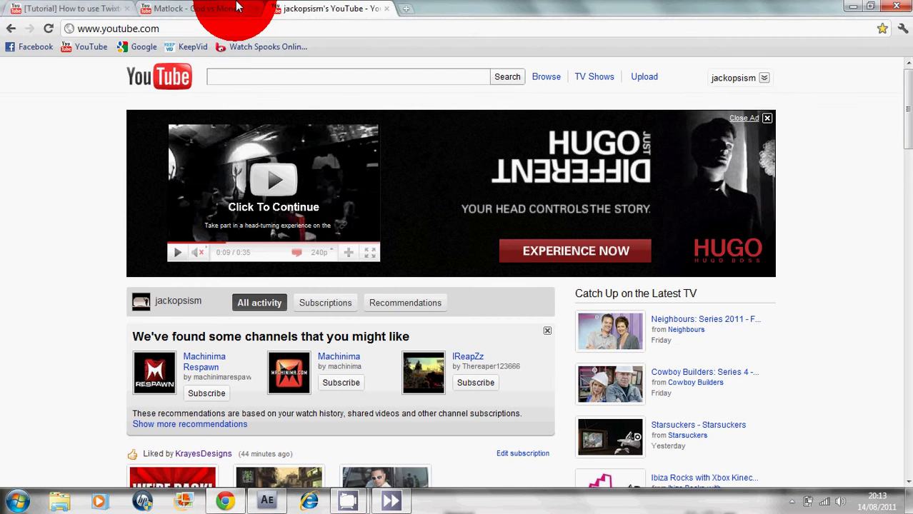
- Open a new Chrome tab showing most visited pages, then return to After Effects
click(238, 8)
click(408, 9)
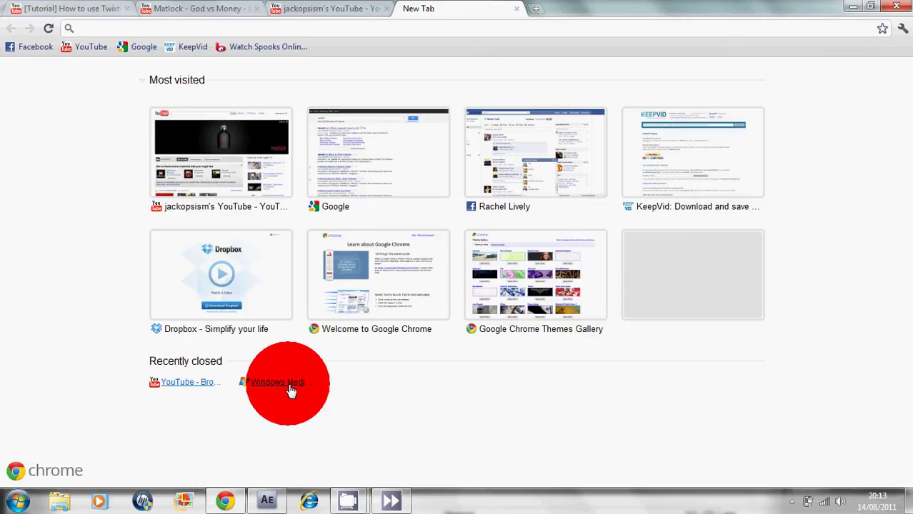
click(268, 501)
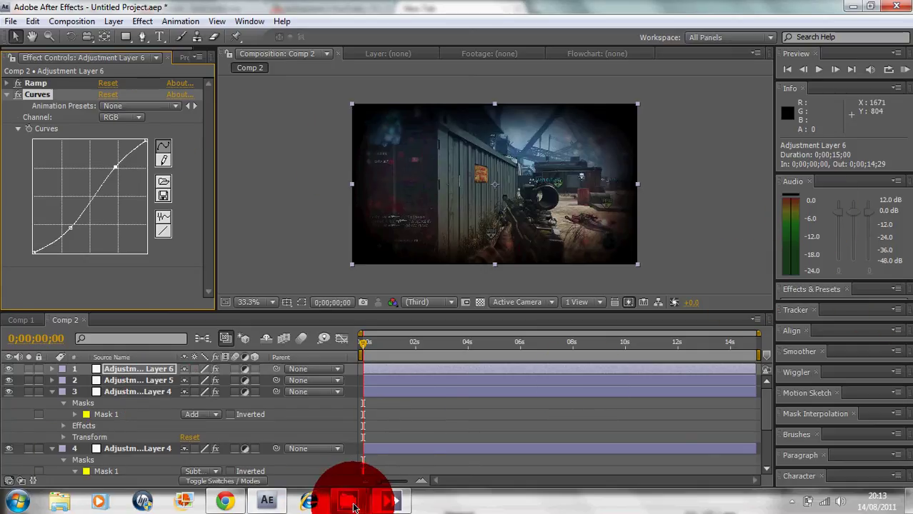
- Pause the CamStudio screen recording from its system tray menu
click(791, 501)
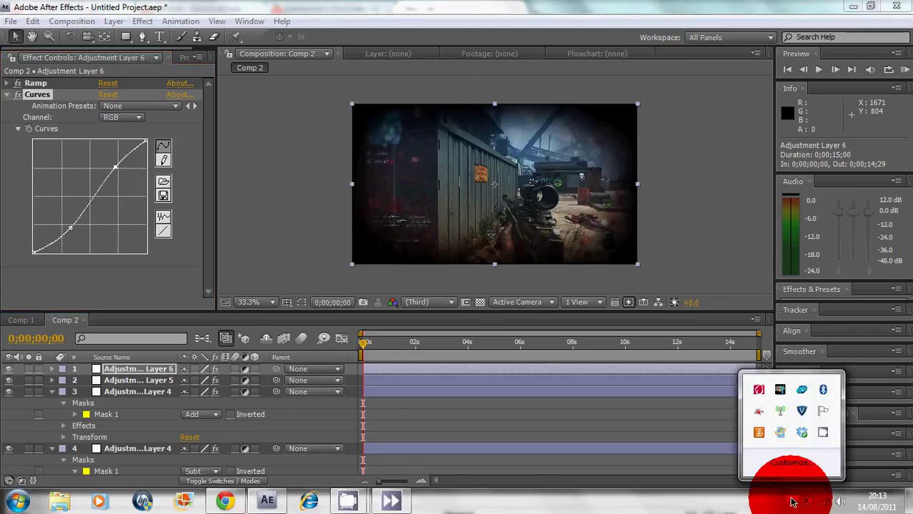
right_click(818, 436)
click(856, 398)
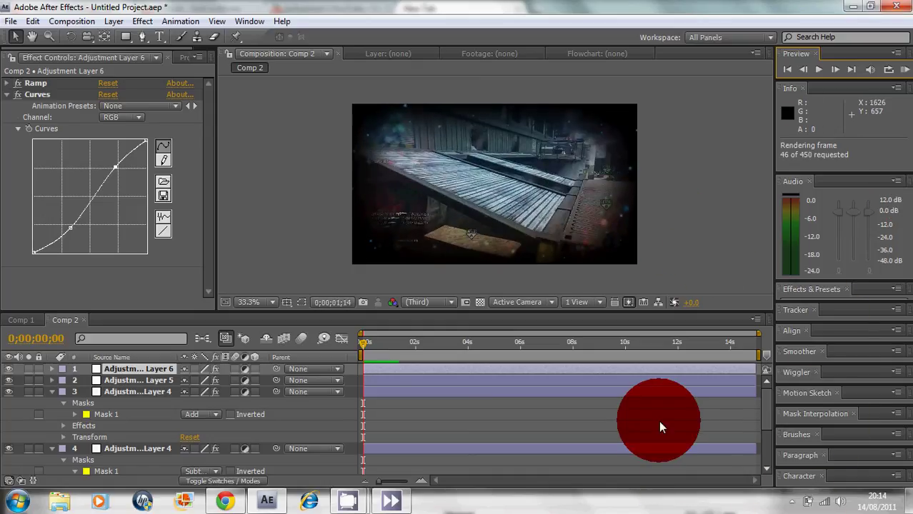
click(791, 502)
click(821, 427)
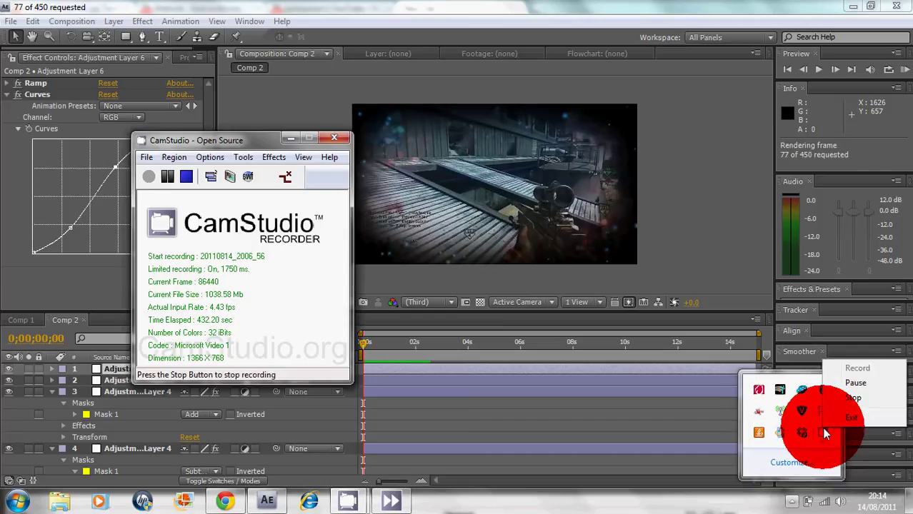
click(855, 383)
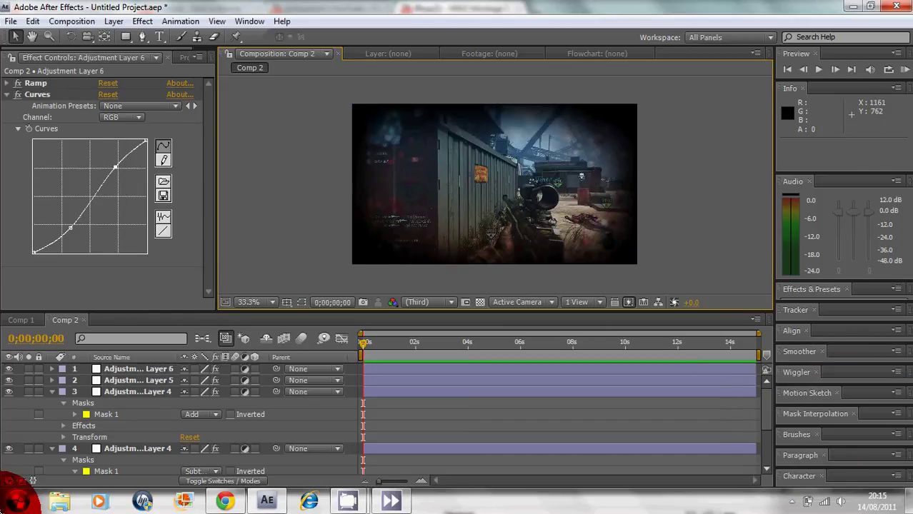
- Play back the preview, end the work area at 0;00;08;18, and return the playhead to 0
click(905, 70)
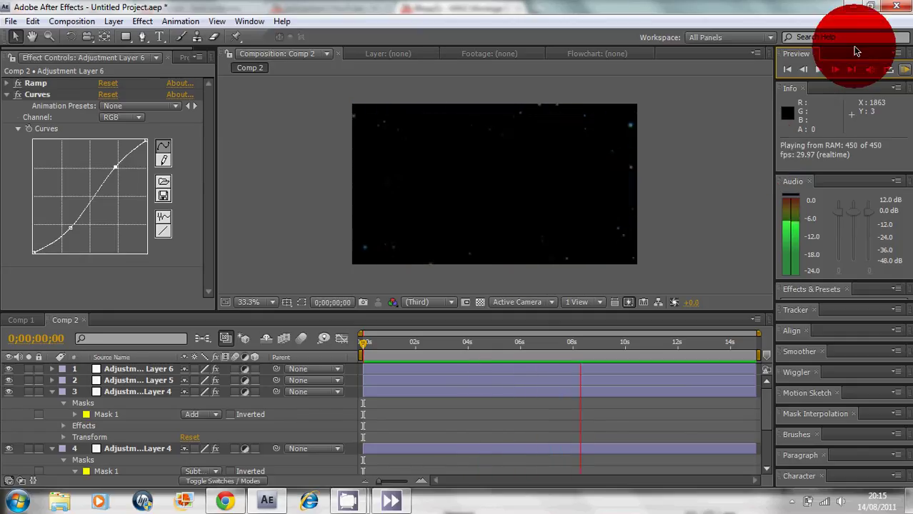
click(818, 69)
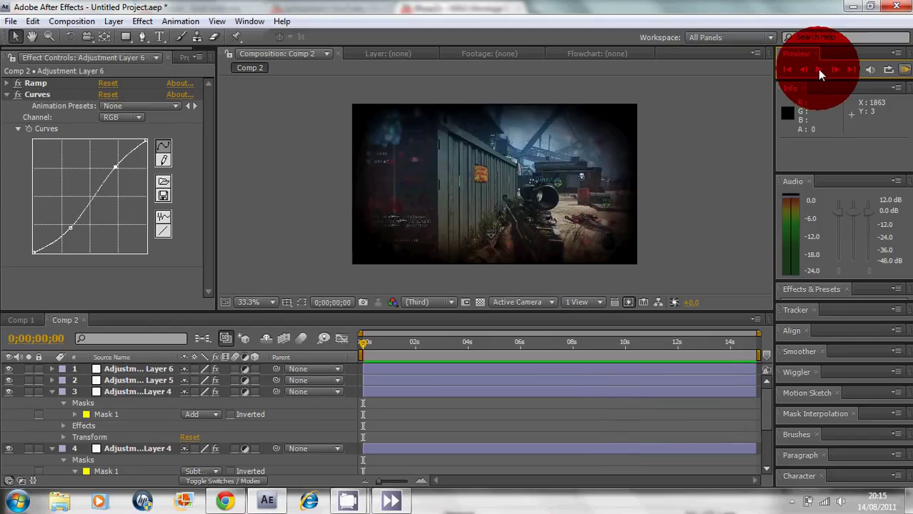
drag(365, 349, 597, 370)
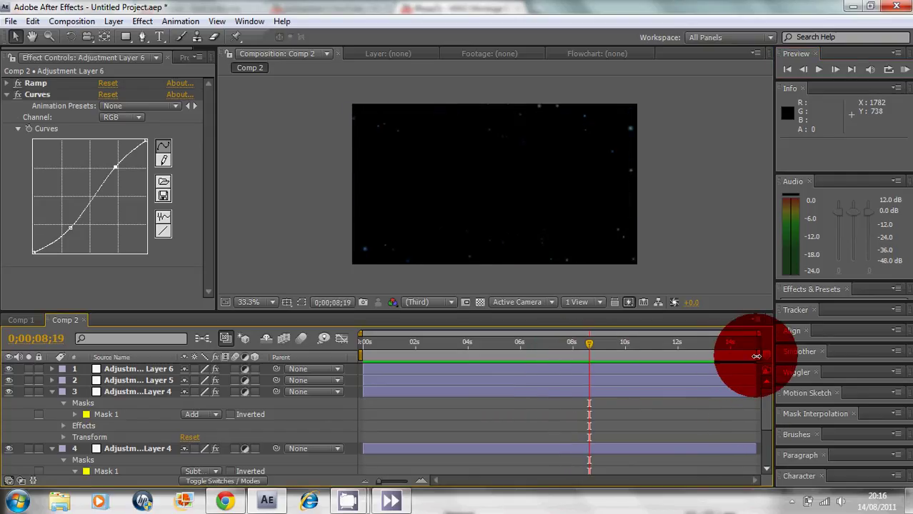
drag(724, 366, 597, 375)
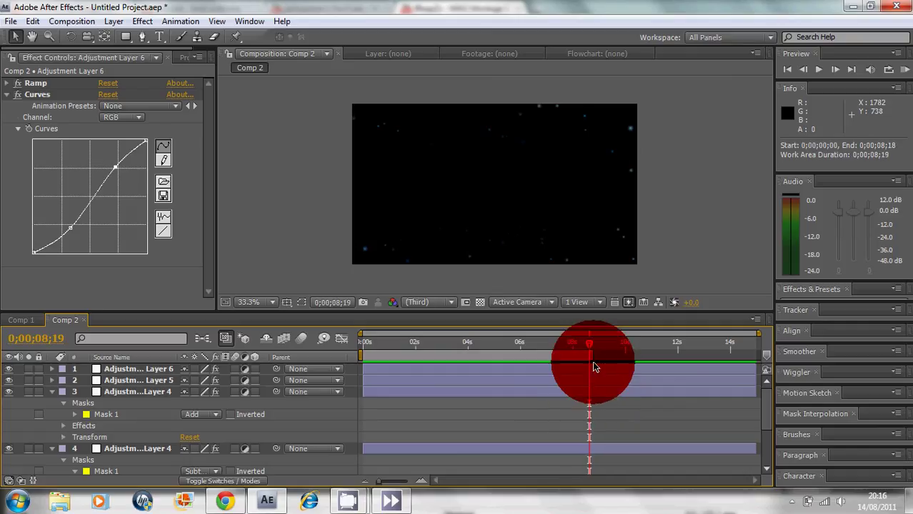
drag(589, 347, 362, 373)
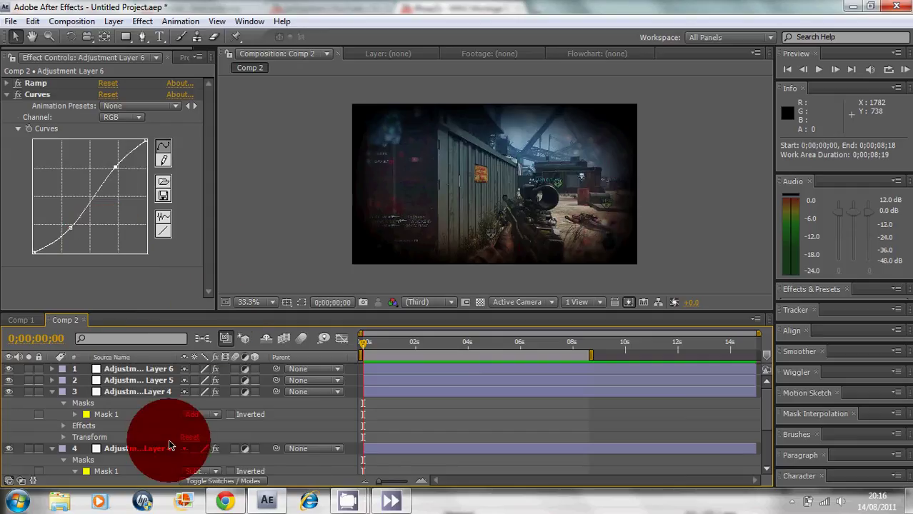
- Open your YouTube channel page from the account menu and scroll through it
click(219, 502)
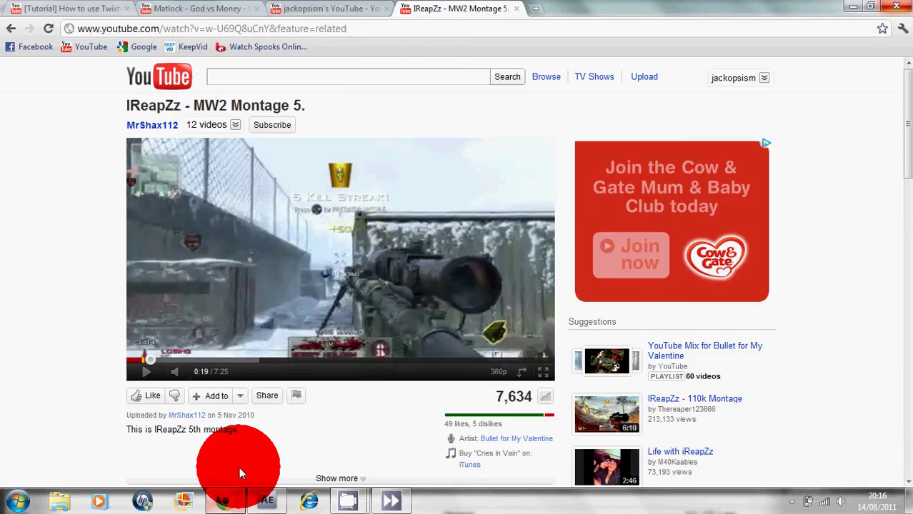
click(343, 10)
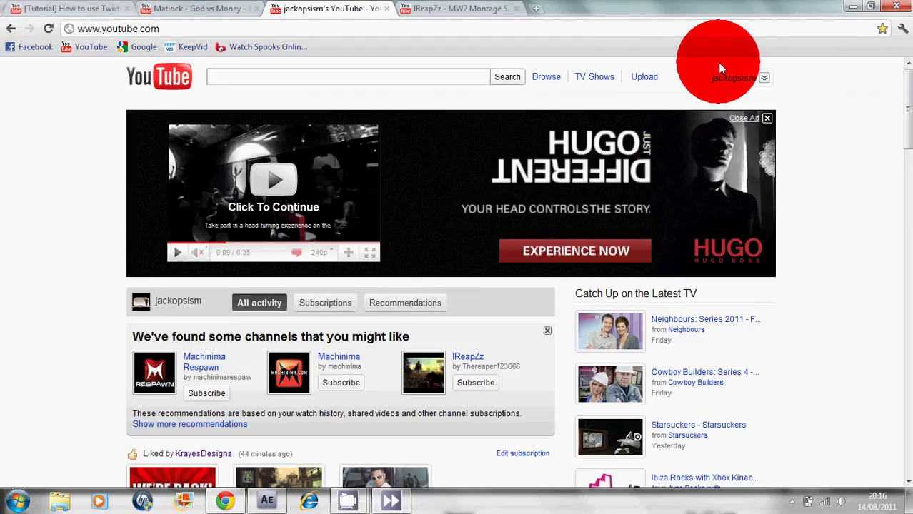
click(733, 78)
click(703, 124)
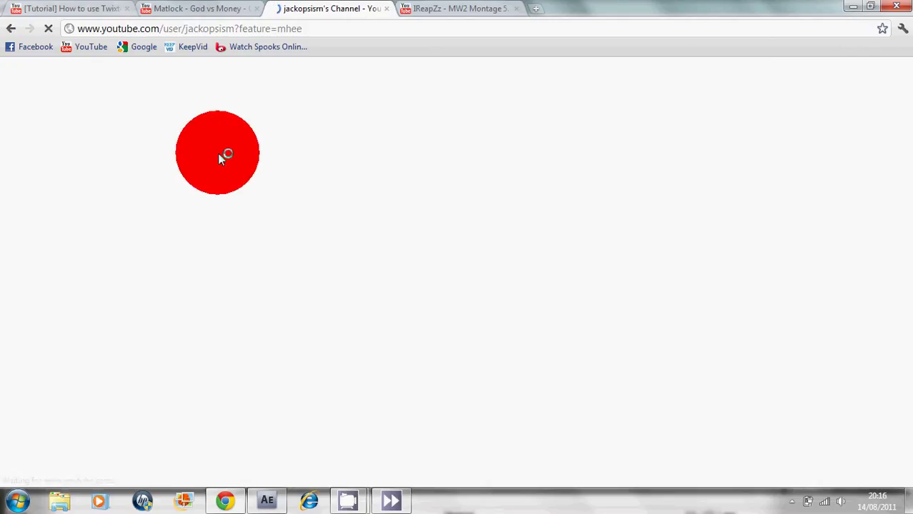
scroll(267, 169, down, 1)
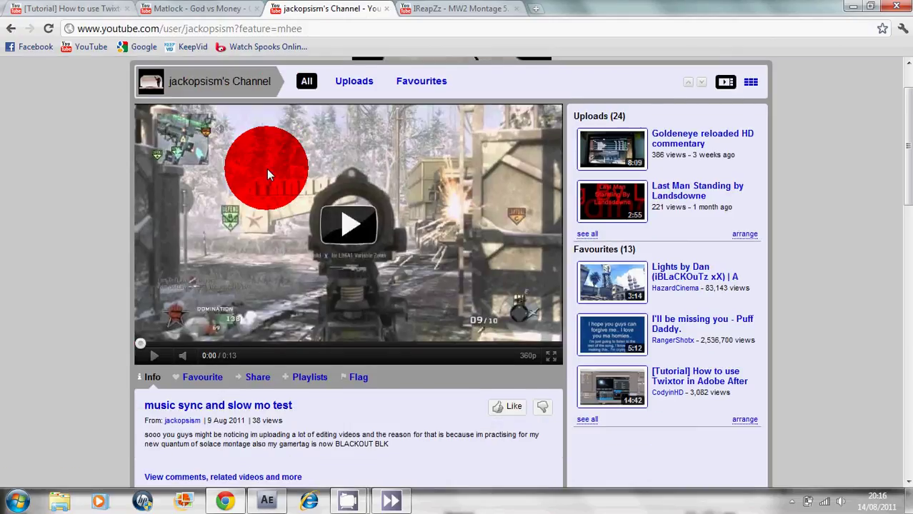
scroll(267, 169, down, 3)
scroll(266, 175, down, 2)
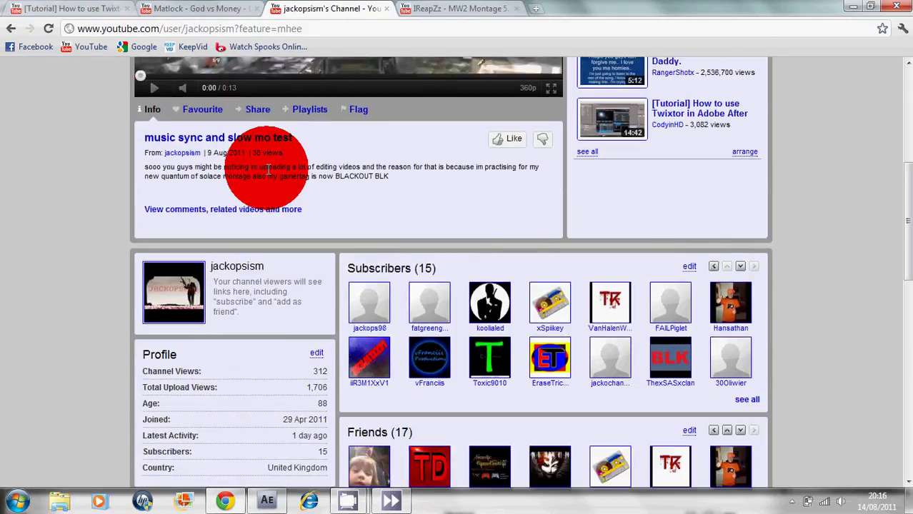
scroll(188, 184, down, 8)
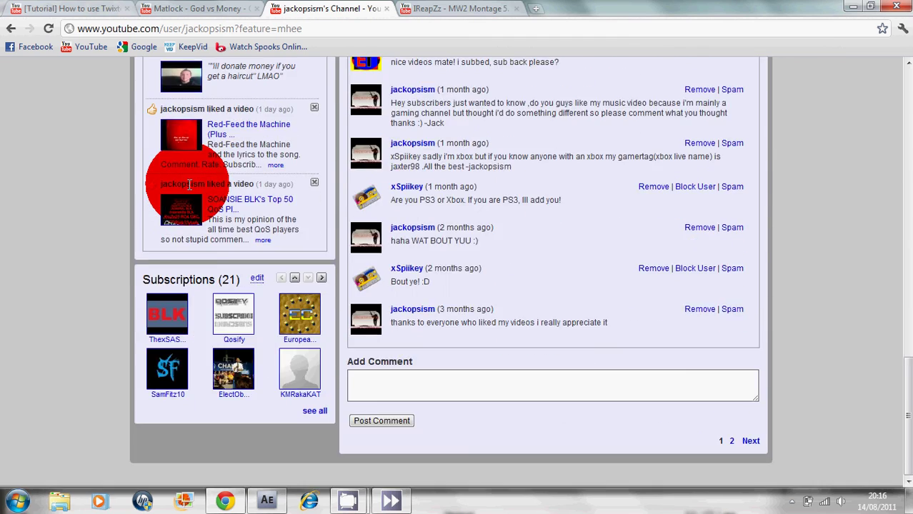
scroll(189, 185, up, 15)
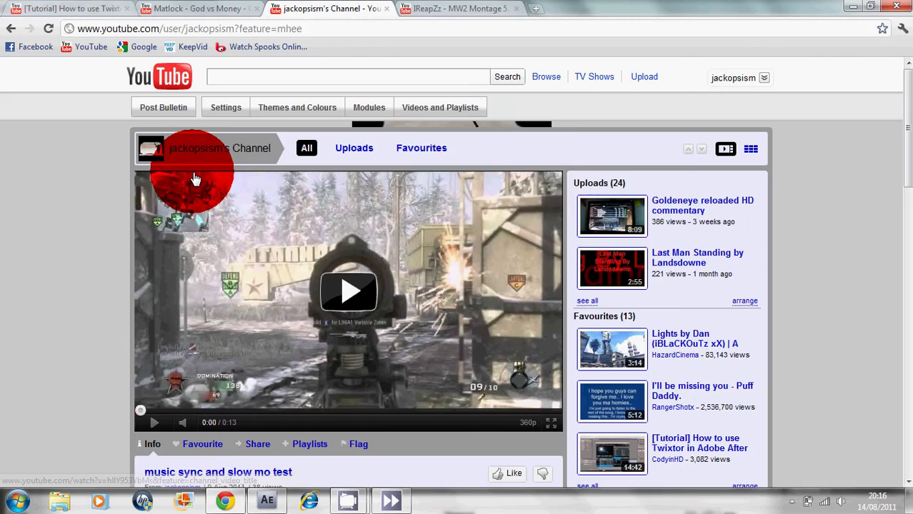
scroll(550, 184, down, 7)
scroll(523, 200, up, 7)
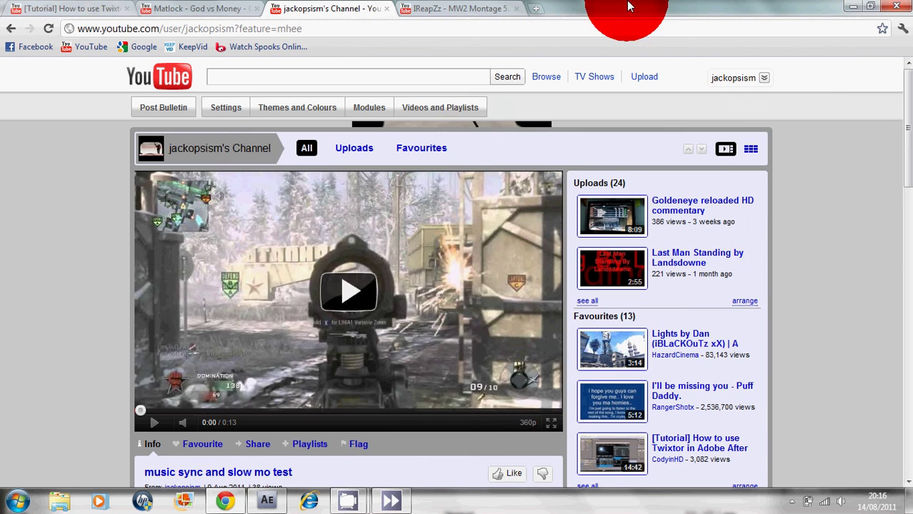
- Queue Comp 2 for rendering to Comp 2.avi with Mono audio output enabled
click(267, 501)
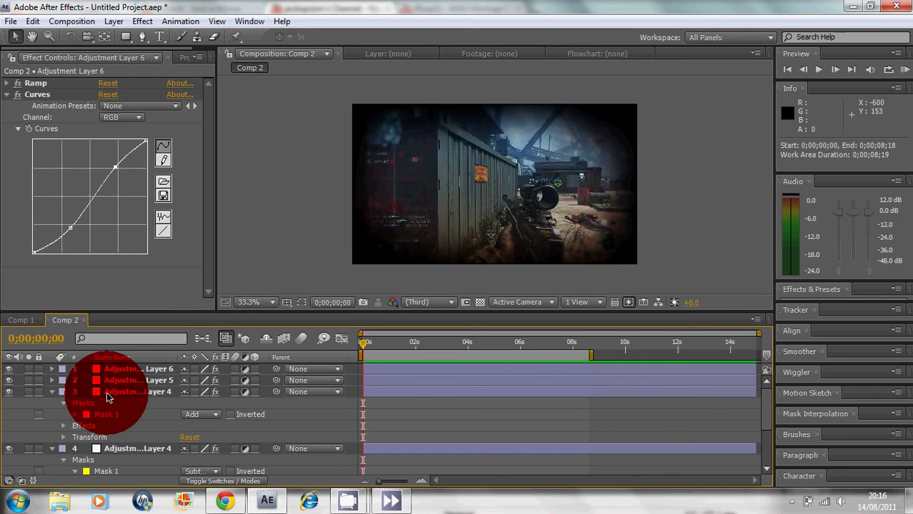
click(71, 21)
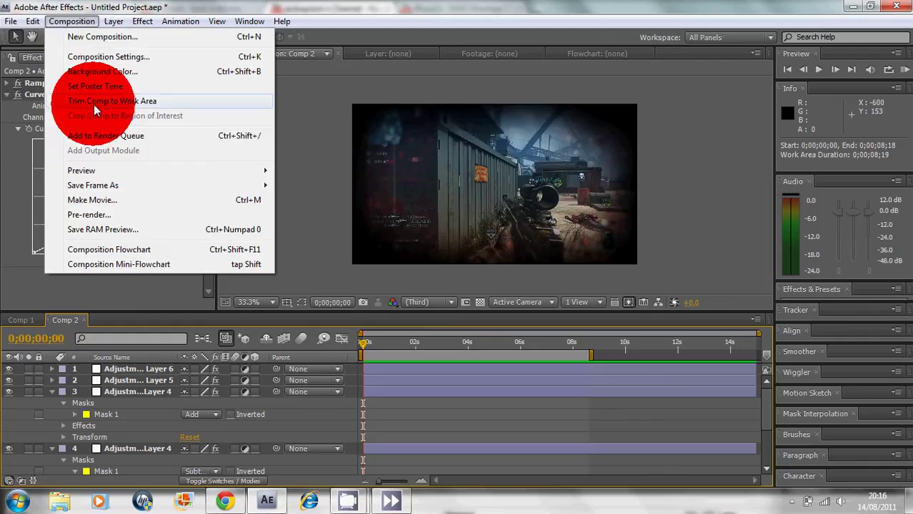
click(100, 135)
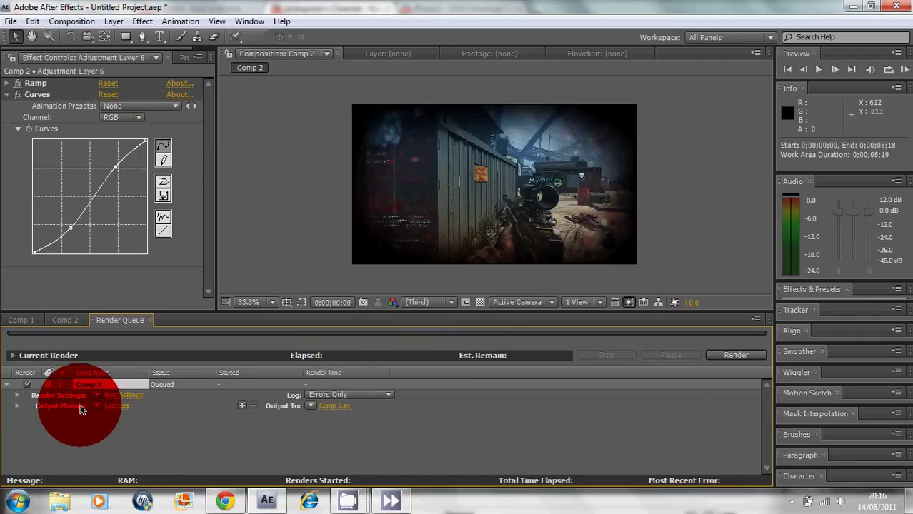
click(115, 406)
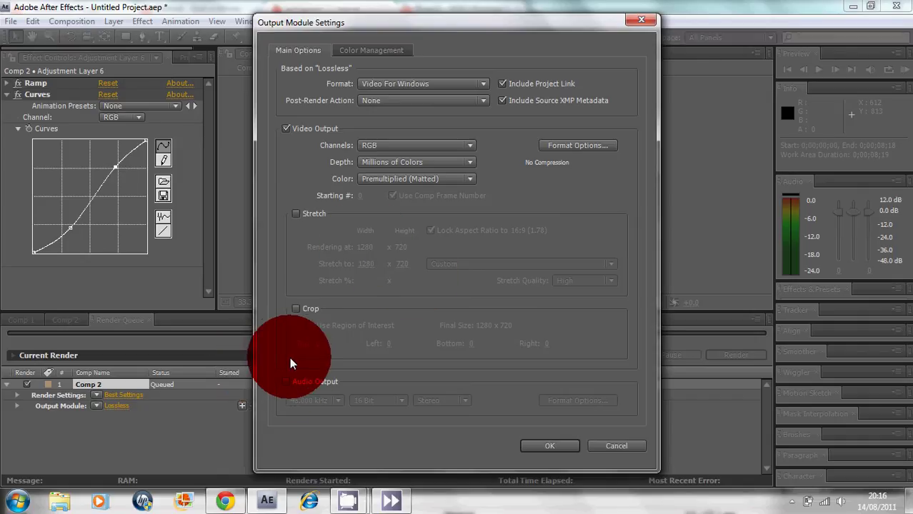
click(290, 382)
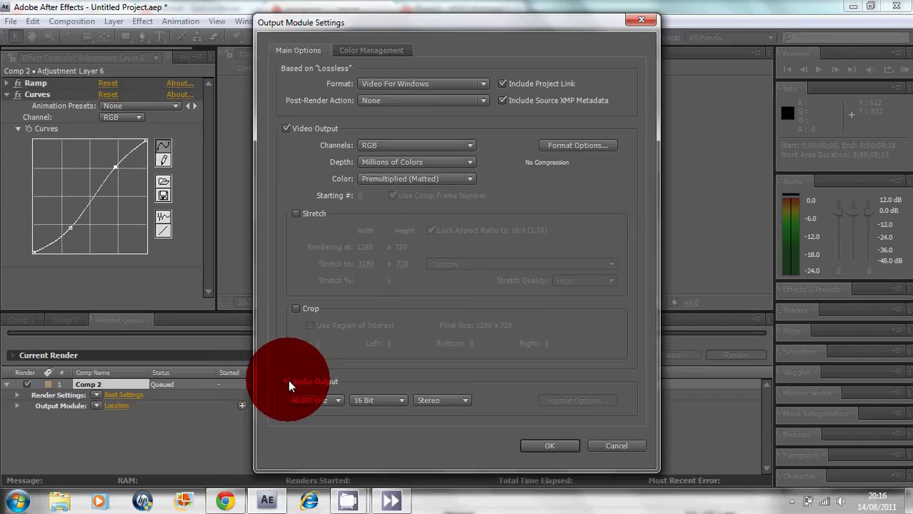
click(460, 402)
click(462, 417)
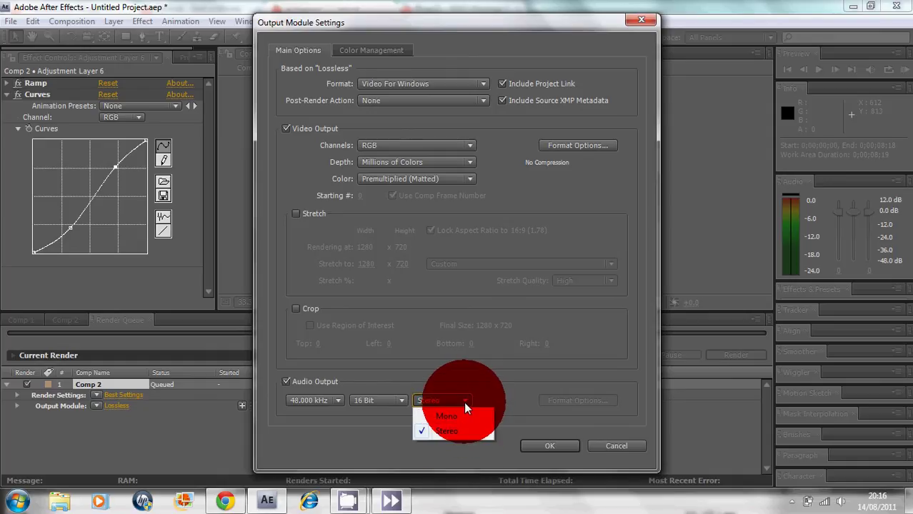
click(562, 447)
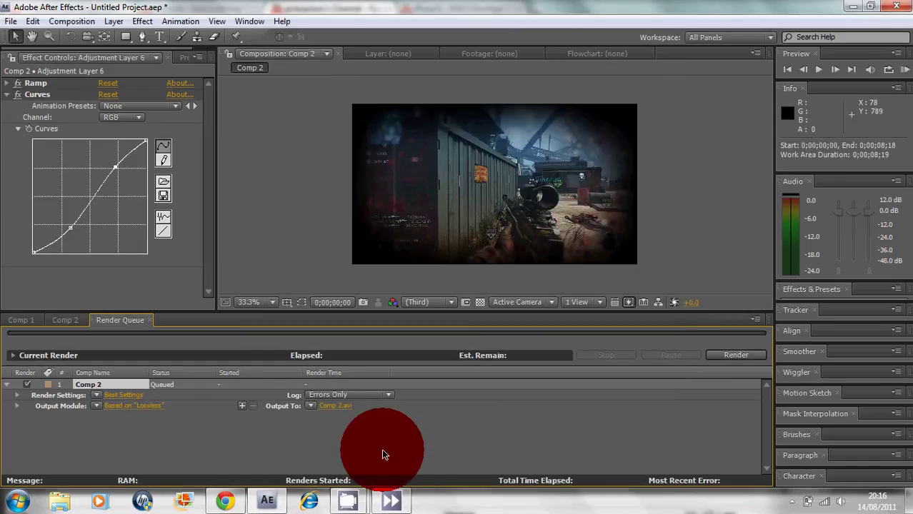
click(340, 406)
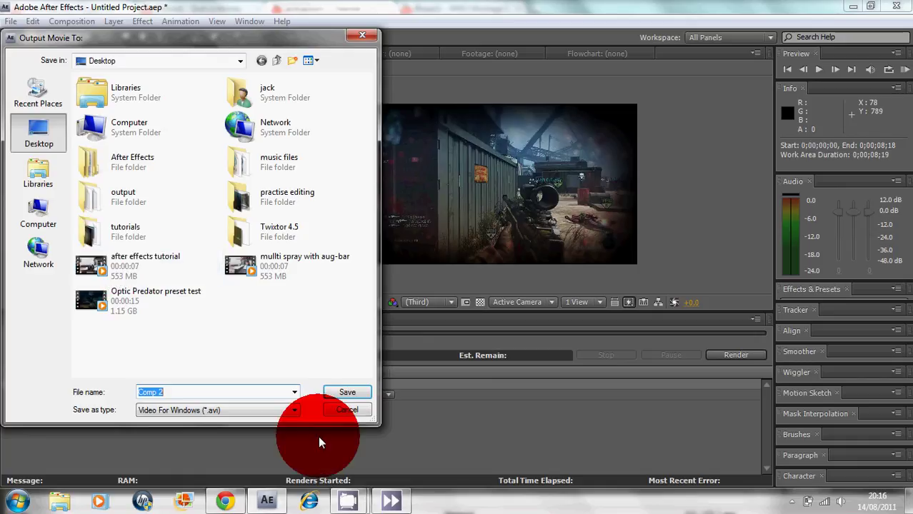
text(jbjh)
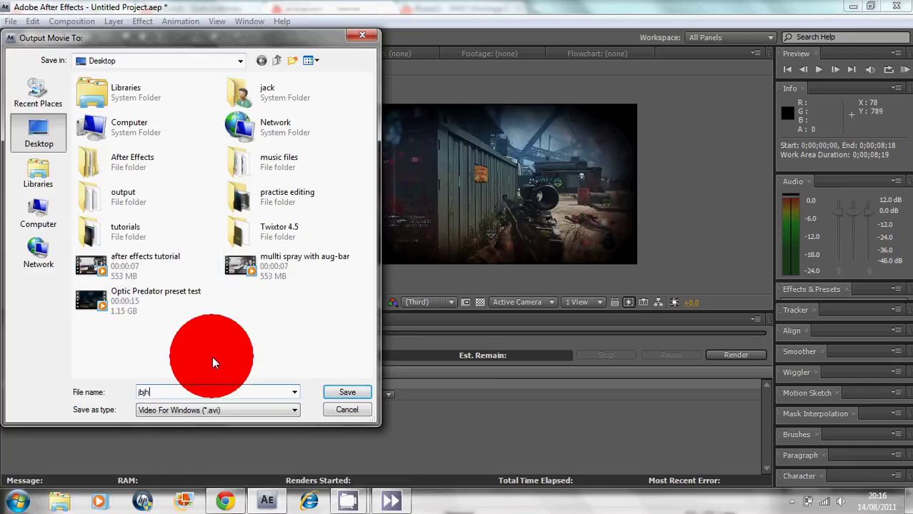
key(BackSpace)
key(BackSpace)
key(BackSpace)
key(BackSpace)
text(jbjhgyuhjkl)
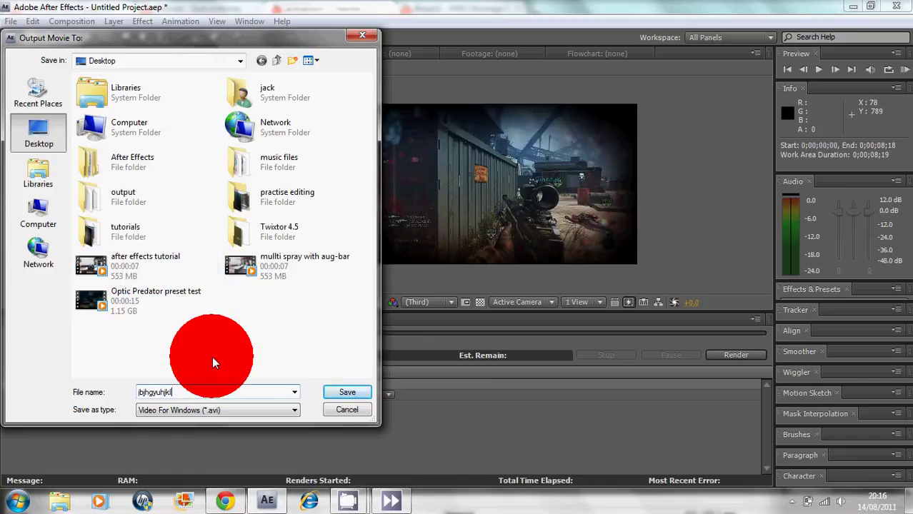
click(343, 413)
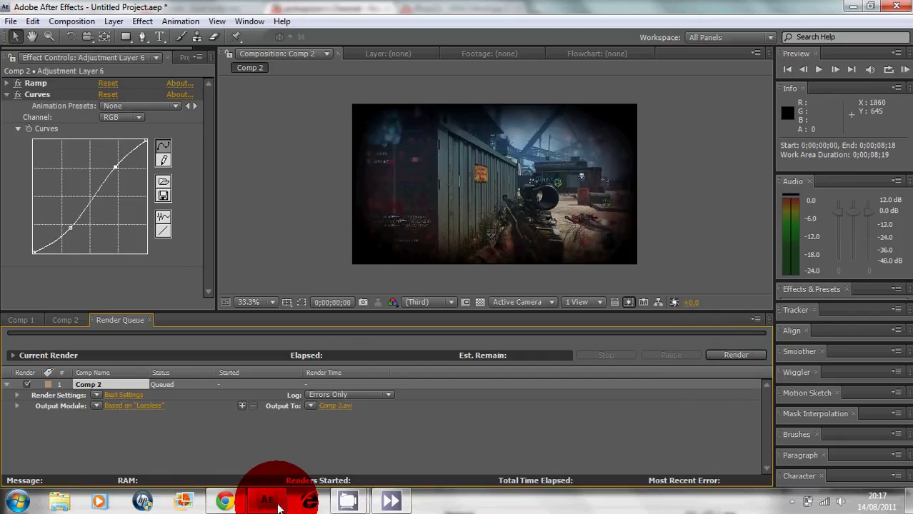
click(241, 506)
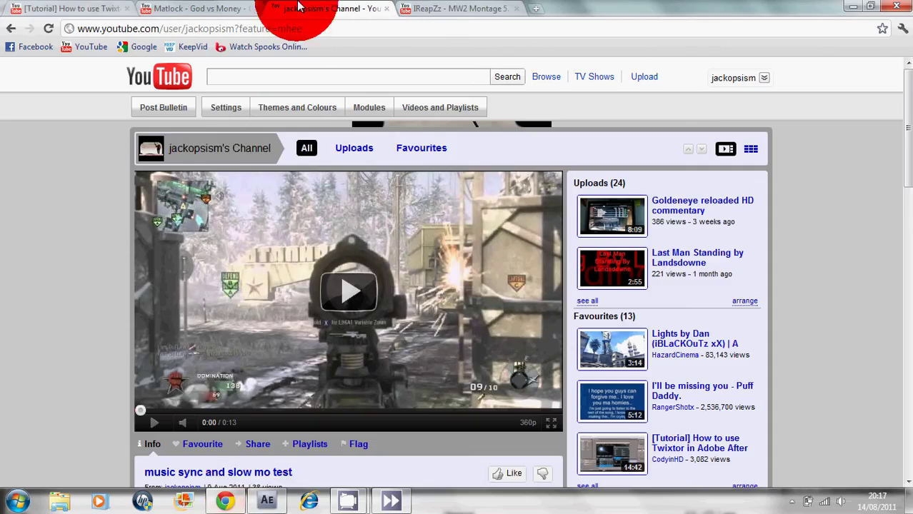
click(441, 7)
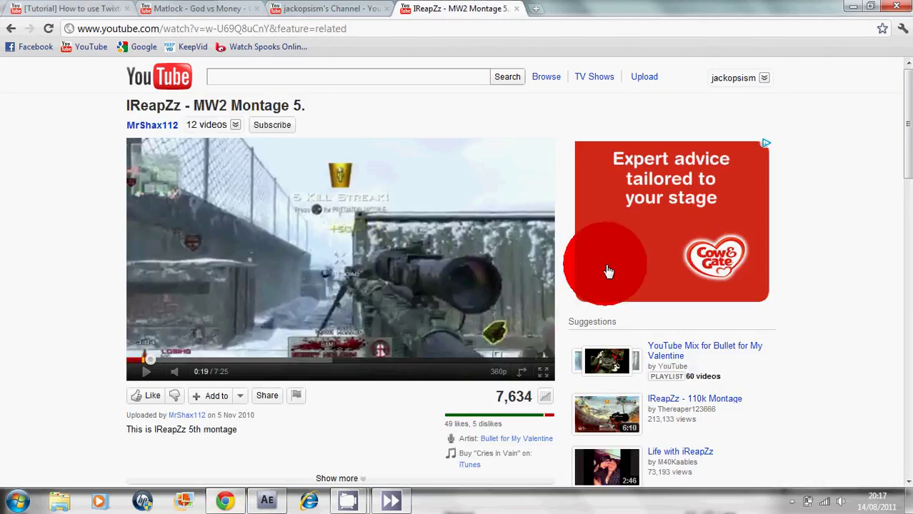
click(266, 500)
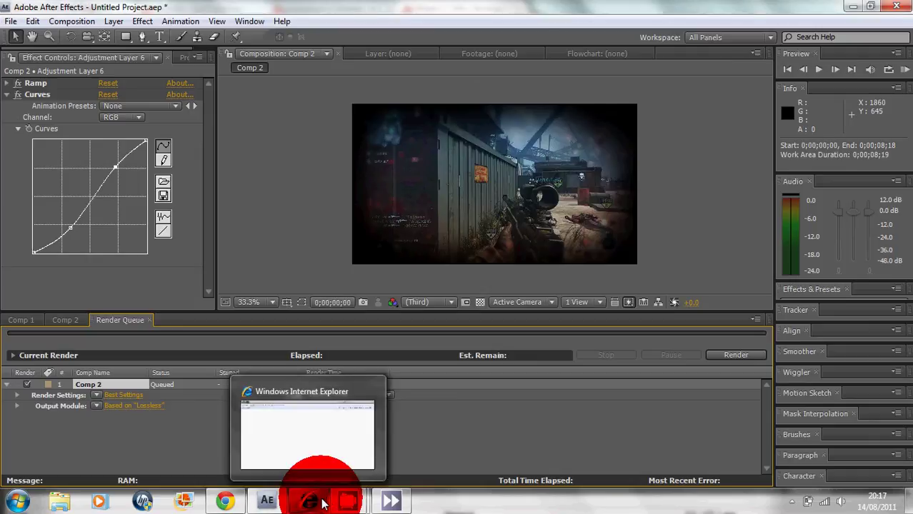
click(368, 398)
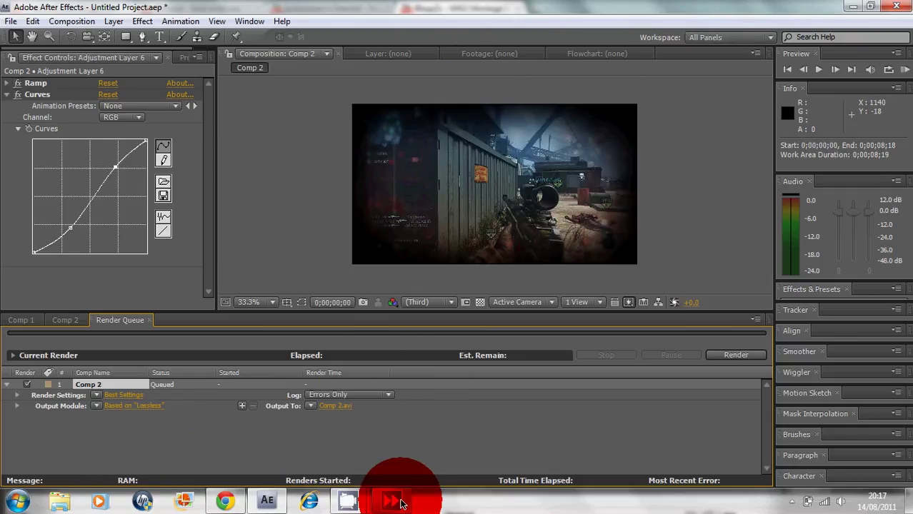
click(791, 502)
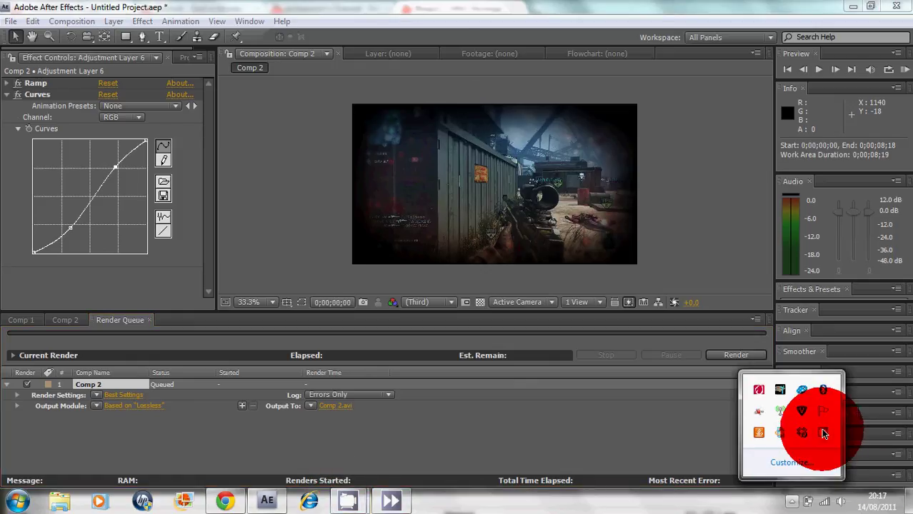